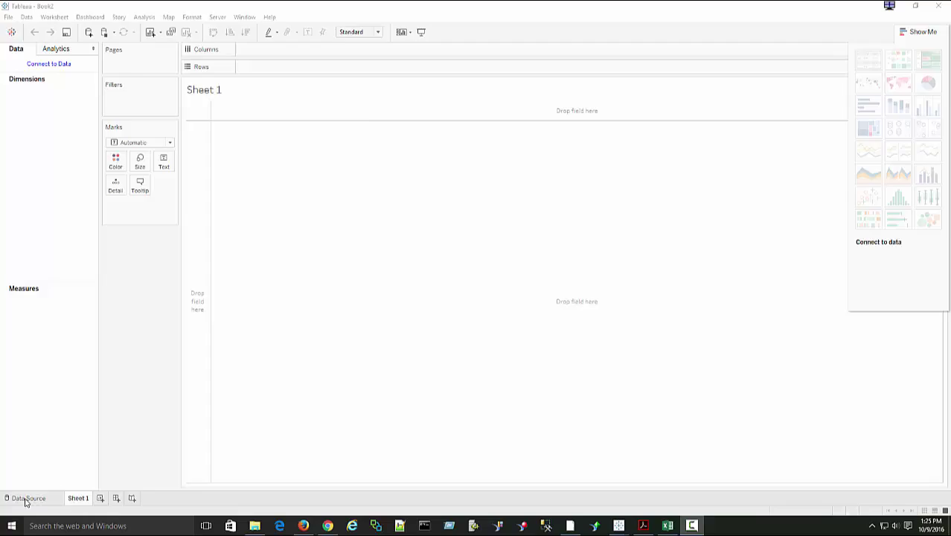
- Connect to the ResellerSales Excel workbook stored in Documents, My Tableau Repository, Datasources
{"action": "left_click", "coordinate": [24, 498]}
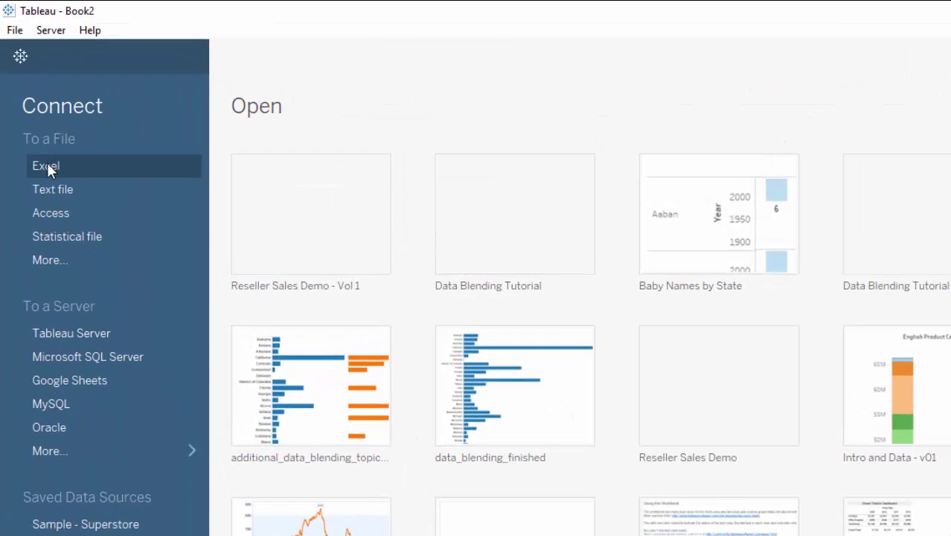
{"action": "left_click", "coordinate": [47, 165]}
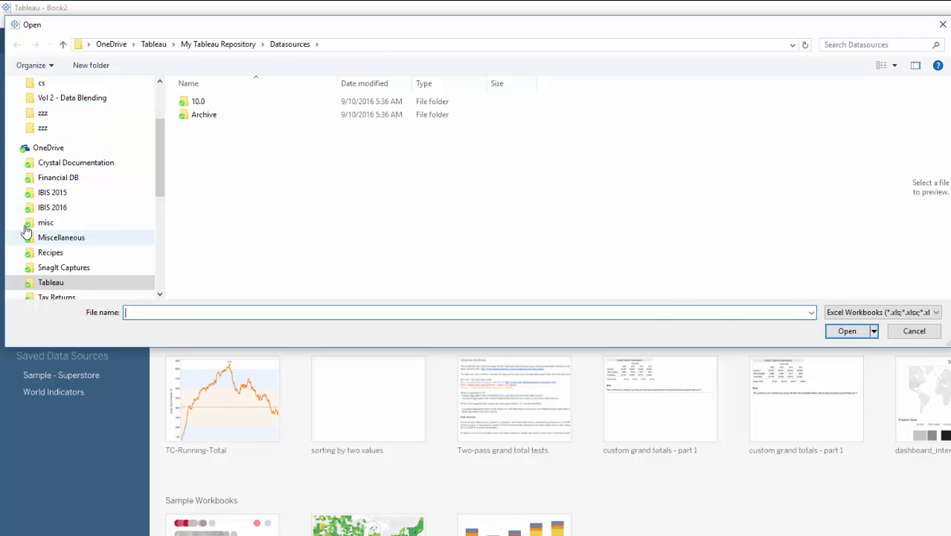
{"action": "left_click_drag", "start_coordinate": [157, 182], "coordinate": [157, 260]}
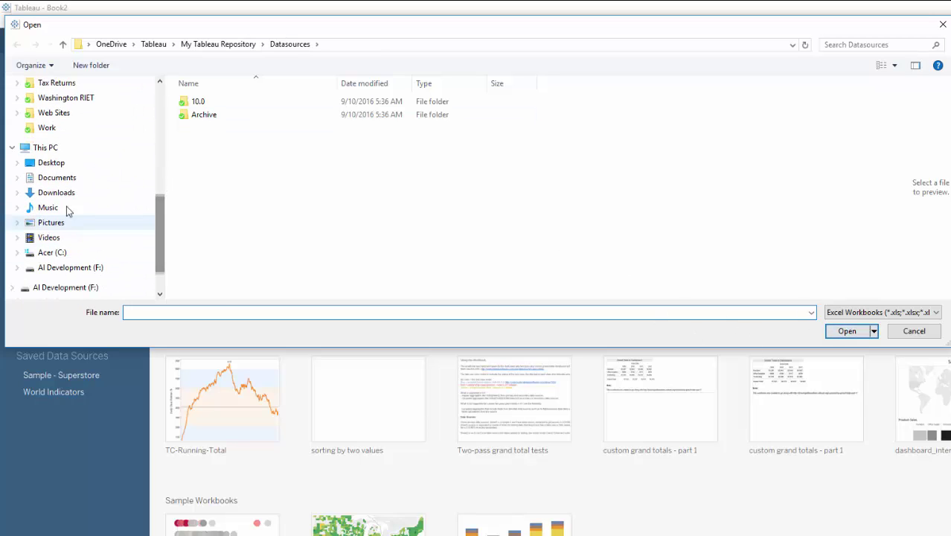
{"action": "left_click", "coordinate": [52, 178]}
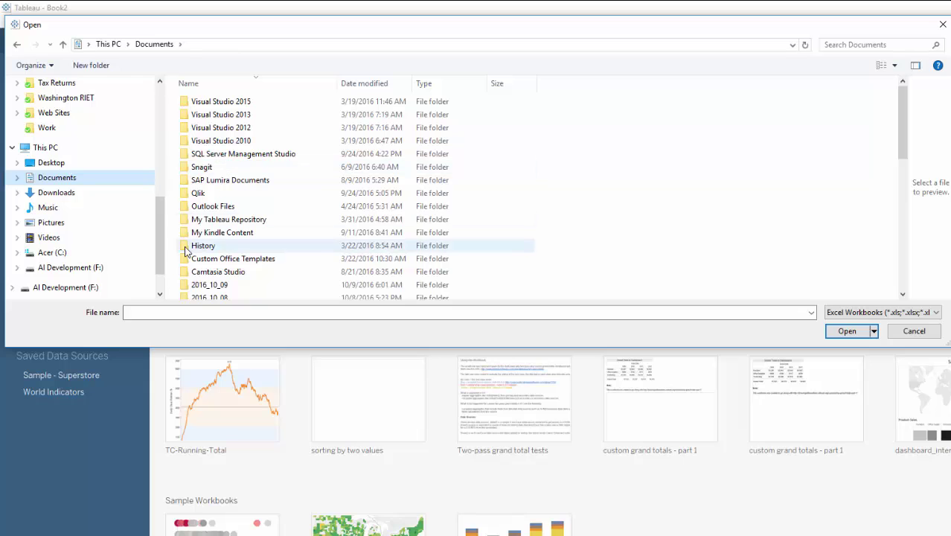
{"action": "double_click", "coordinate": [194, 221]}
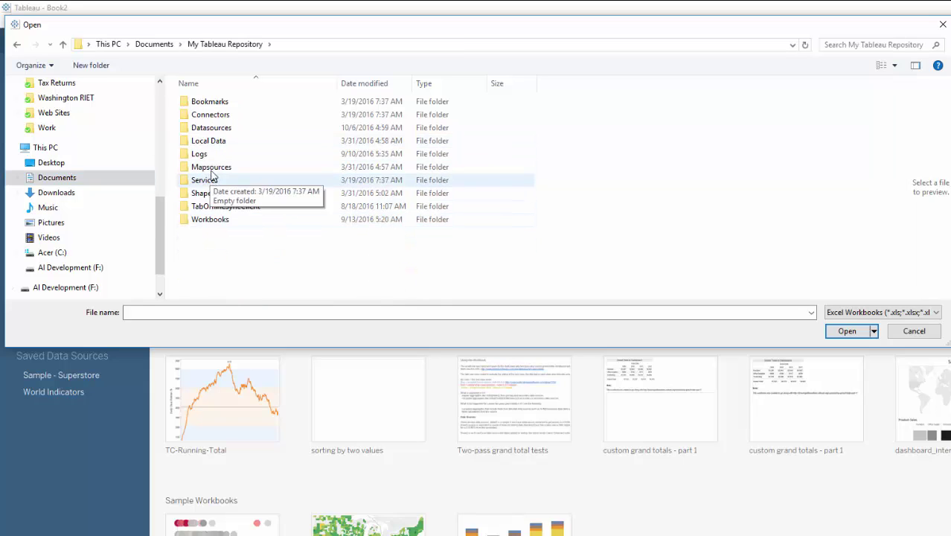
{"action": "double_click", "coordinate": [213, 131]}
{"action": "left_click", "coordinate": [215, 140]}
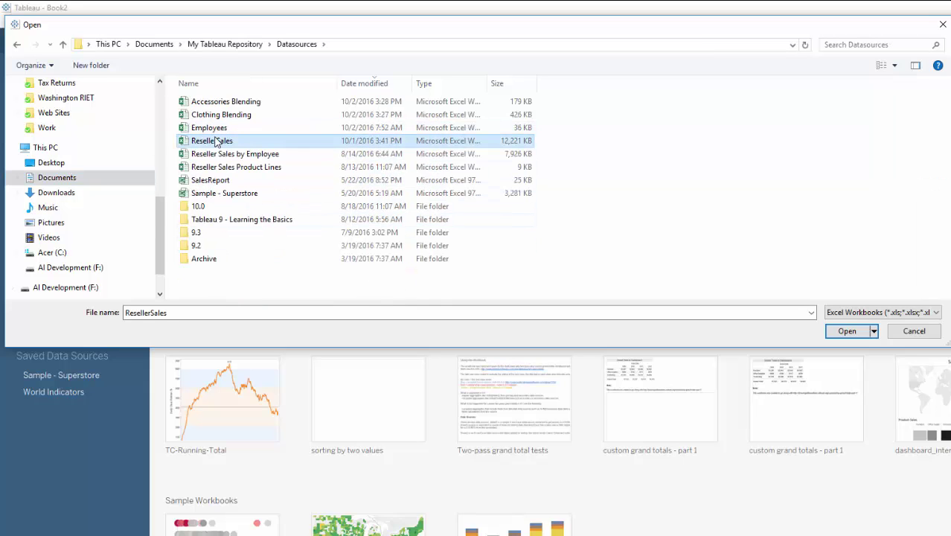
{"action": "left_click", "coordinate": [843, 332]}
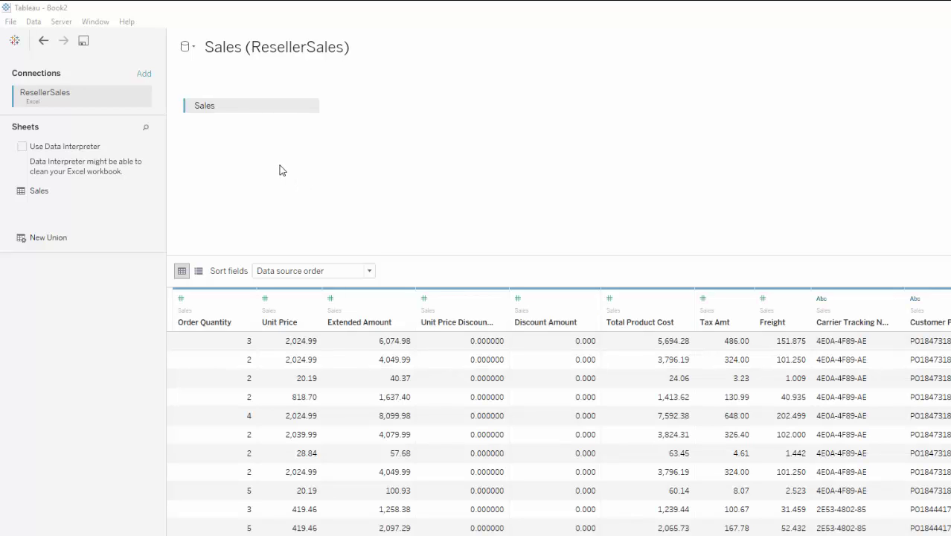
- Add the Product Lines text file as a second connection in the same data source
{"action": "left_click", "coordinate": [143, 76]}
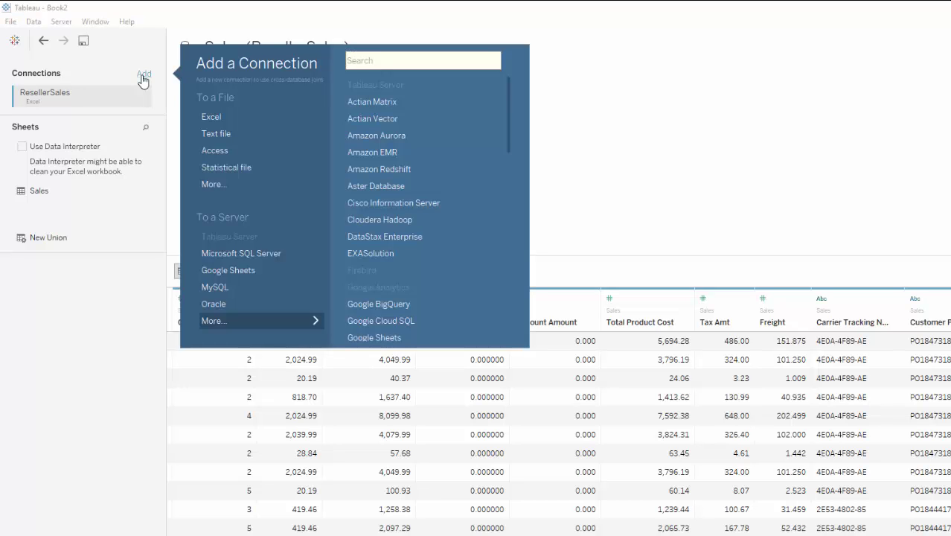
{"action": "left_click", "coordinate": [211, 134]}
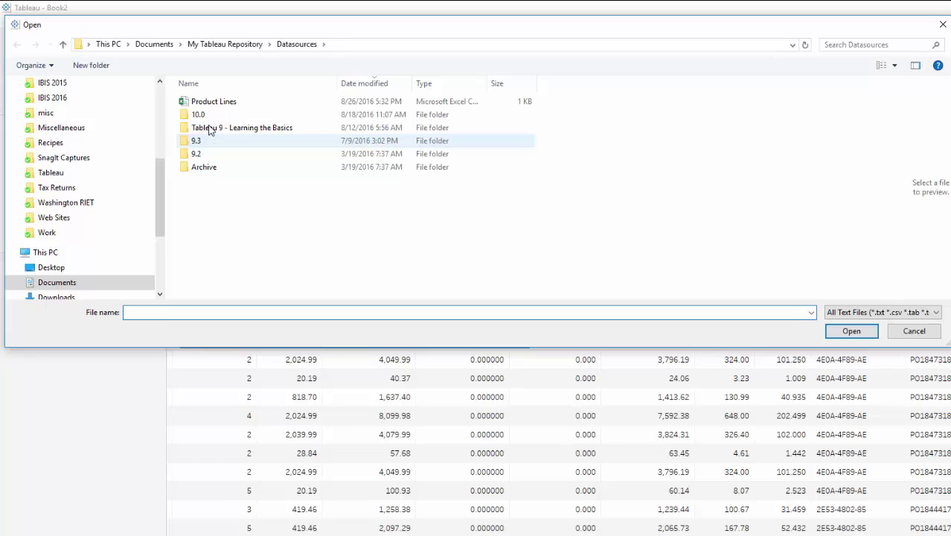
{"action": "left_click", "coordinate": [214, 103]}
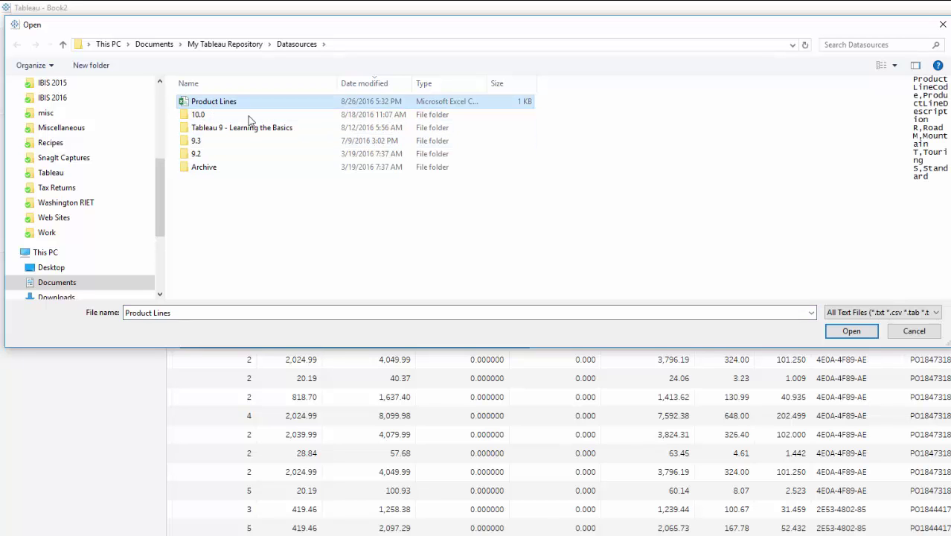
{"action": "left_click", "coordinate": [849, 331]}
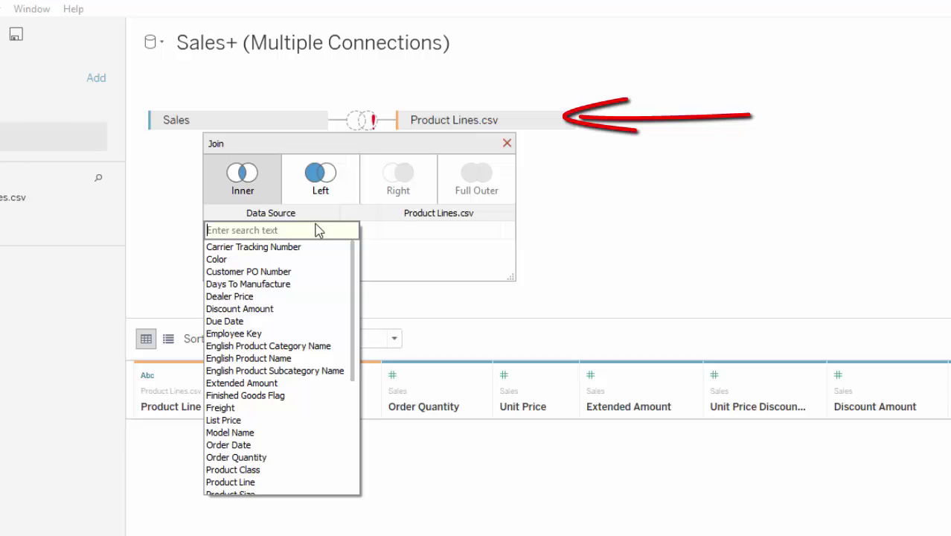
- Join Sales to Product Lines.csv by matching Product Line to Product Line Code, and open Sheet 1
{"action": "left_click_drag", "start_coordinate": [356, 272], "coordinate": [370, 387]}
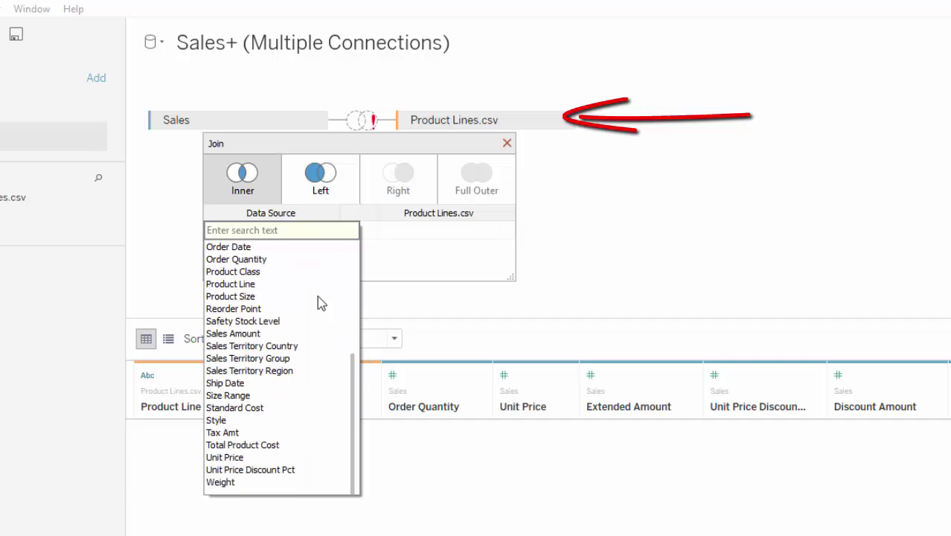
{"action": "left_click", "coordinate": [280, 281]}
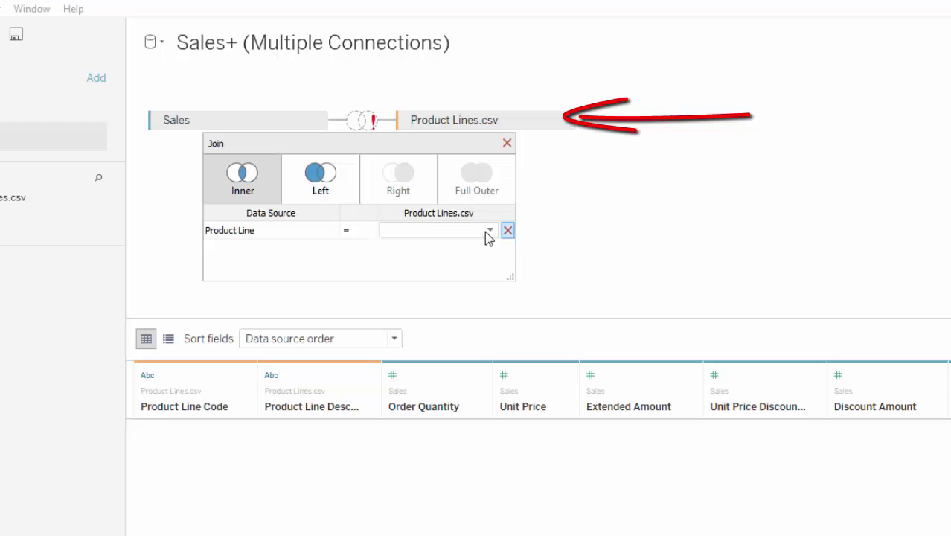
{"action": "left_click", "coordinate": [488, 231]}
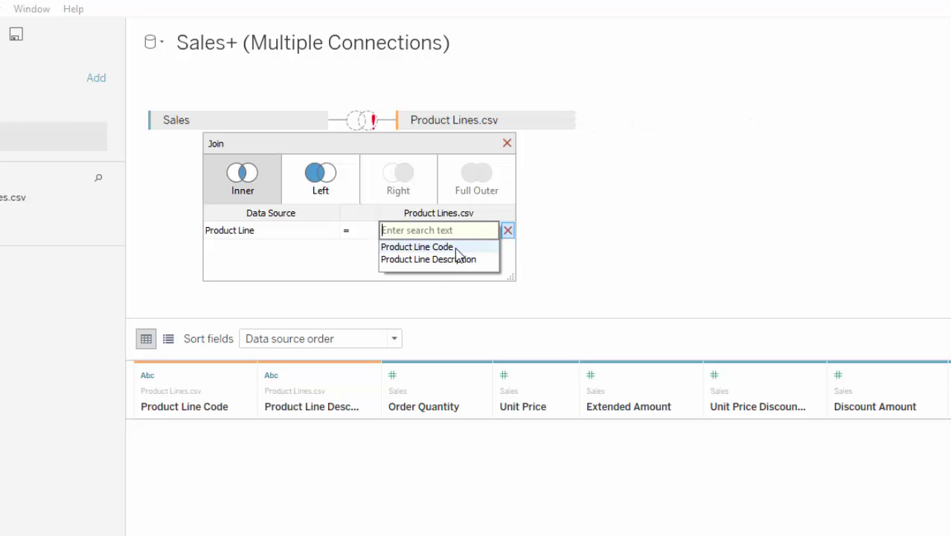
{"action": "left_click", "coordinate": [455, 247]}
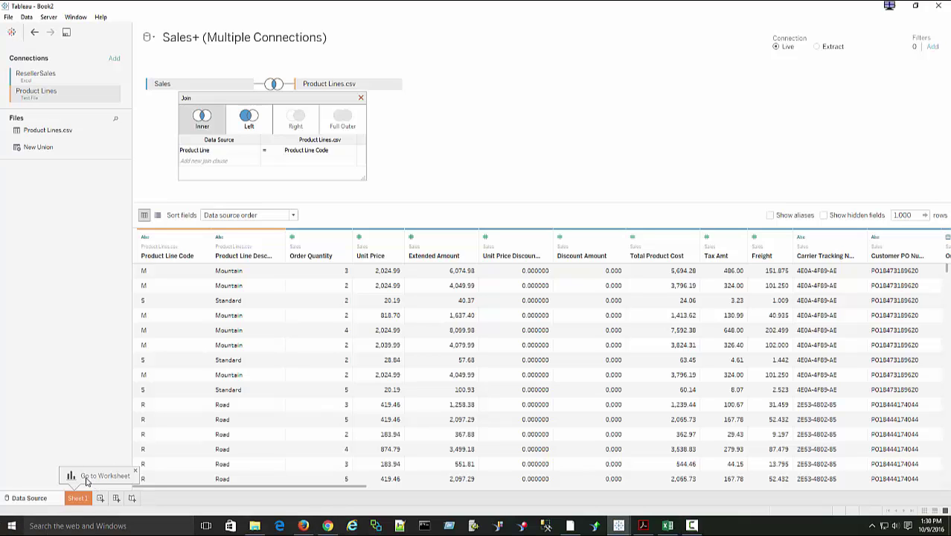
{"action": "left_click", "coordinate": [78, 497]}
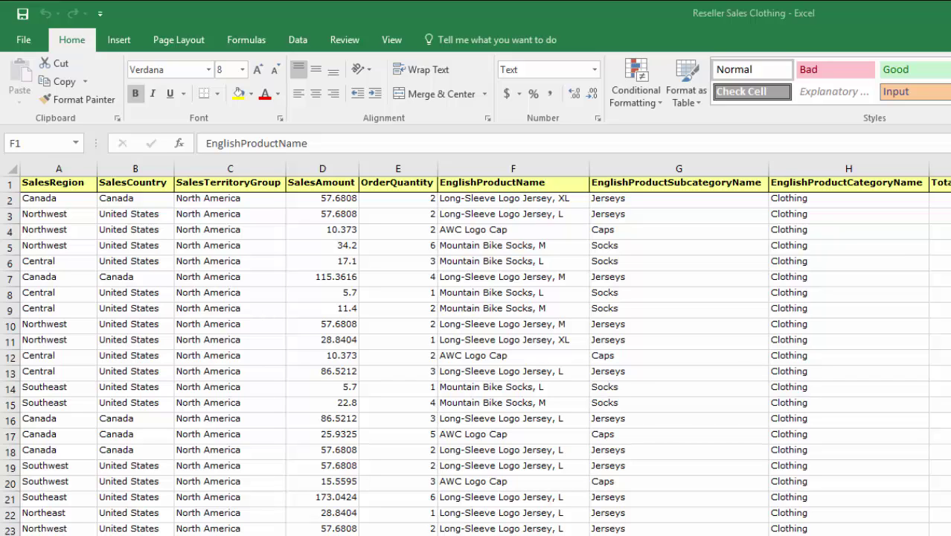
{"action": "key", "text": "ctrl+Page_Down"}
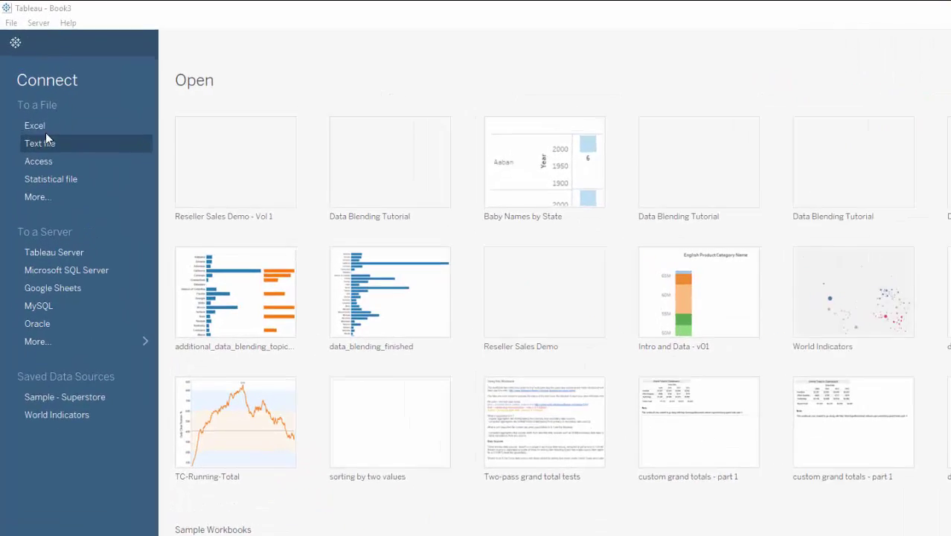
- Connect the new Book3 workbook to the Reseller Sales Accessories Excel file
{"action": "left_click", "coordinate": [26, 94]}
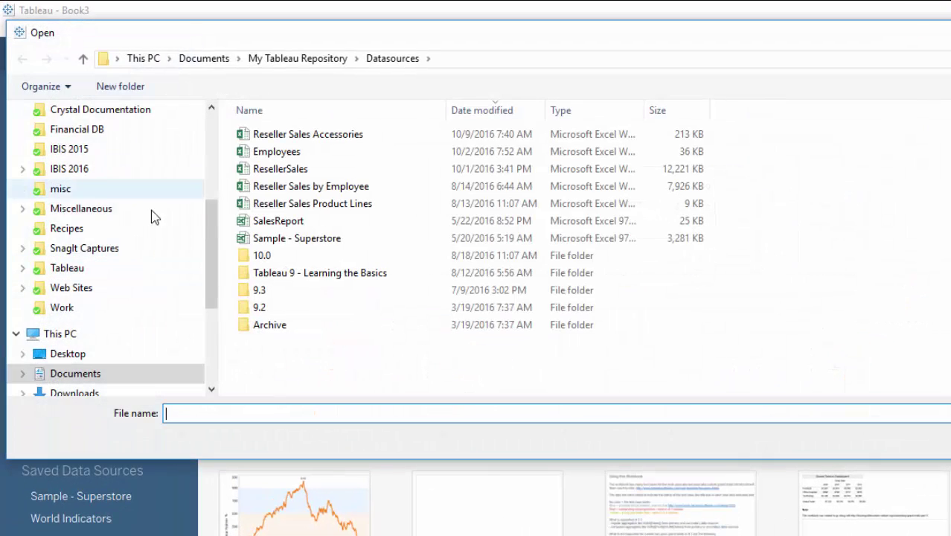
{"action": "left_click", "coordinate": [325, 138]}
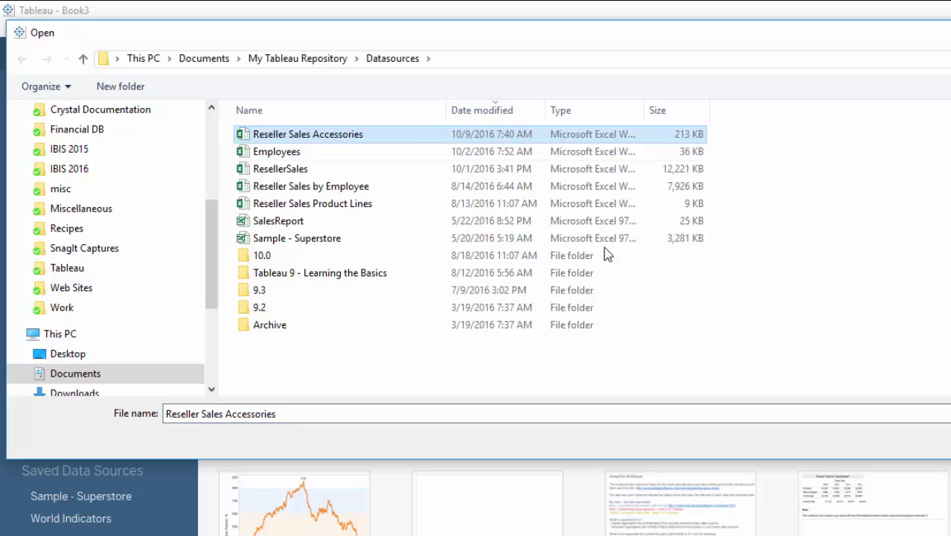
{"action": "key", "text": "Tab"}
{"action": "key", "text": "Return"}
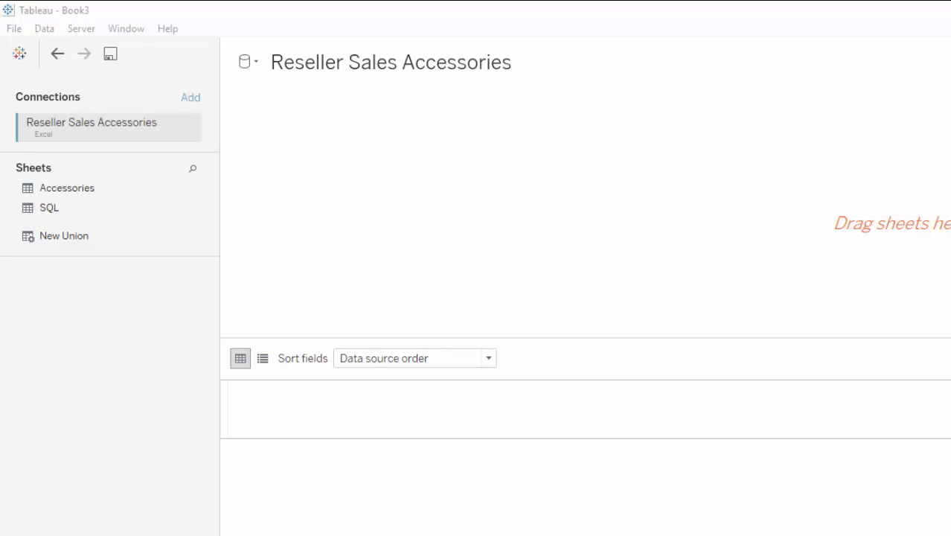
- Add the Accessories sheet to the data source canvas
{"action": "left_click", "coordinate": [64, 196]}
{"action": "left_click_drag", "start_coordinate": [65, 197], "coordinate": [723, 201]}
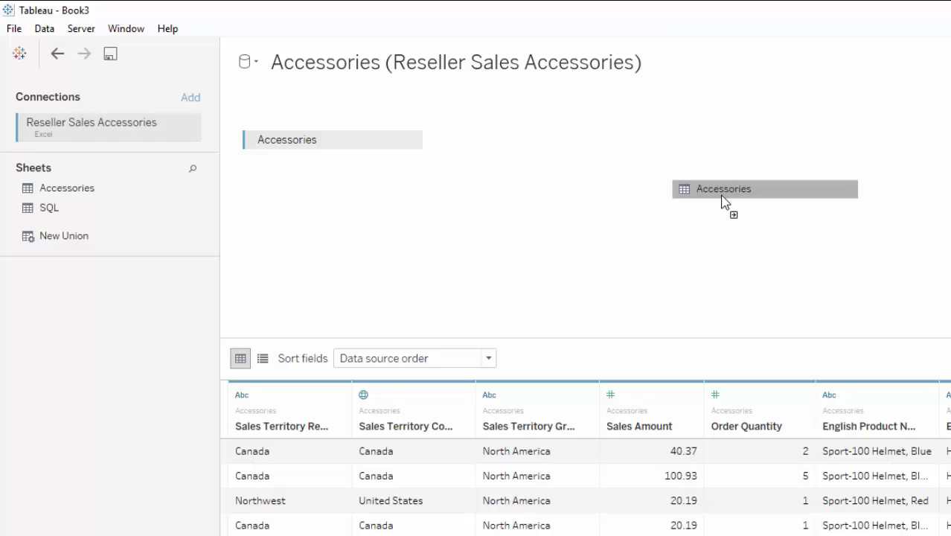
{"action": "left_click_drag", "start_coordinate": [722, 199], "coordinate": [722, 199]}
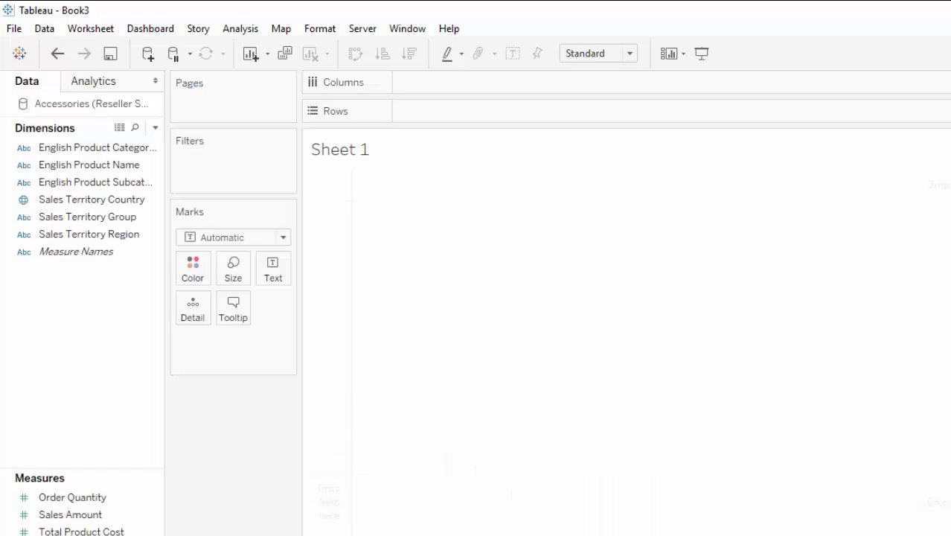
- Widen the data pane in Sheet 1 so the full dimension names can be read
{"action": "left_click", "coordinate": [78, 147]}
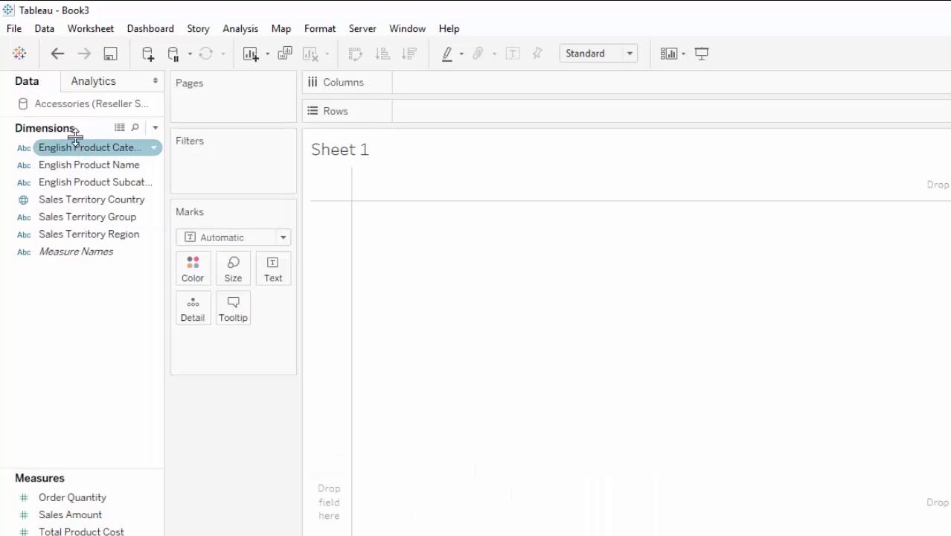
{"action": "left_click", "coordinate": [78, 197]}
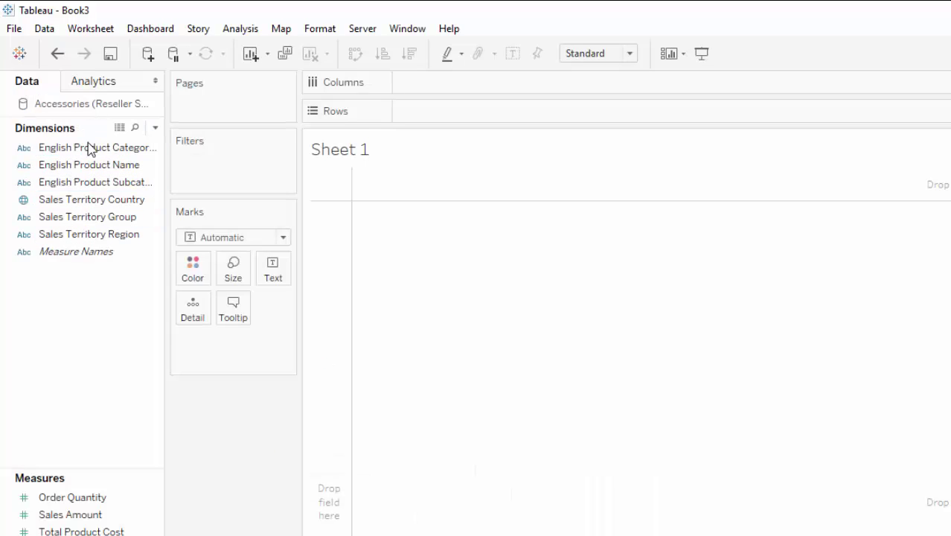
{"action": "left_click", "coordinate": [91, 149]}
{"action": "left_click", "coordinate": [137, 168]}
{"action": "left_click_drag", "start_coordinate": [165, 175], "coordinate": [221, 183]}
- Examine the product and sales territory dimensions and the measures of the Accessories data source
{"action": "left_click", "coordinate": [95, 183]}
{"action": "left_click", "coordinate": [101, 201]}
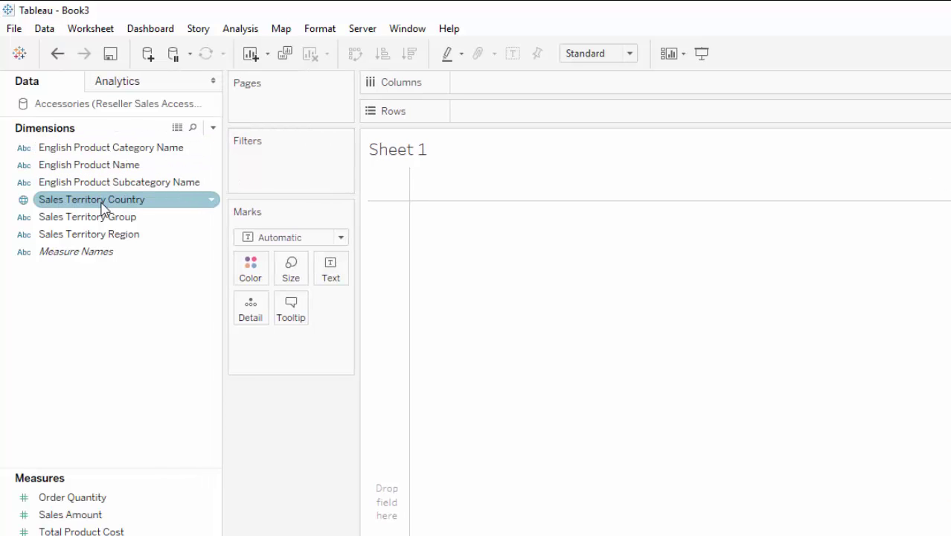
{"action": "left_click", "coordinate": [96, 218]}
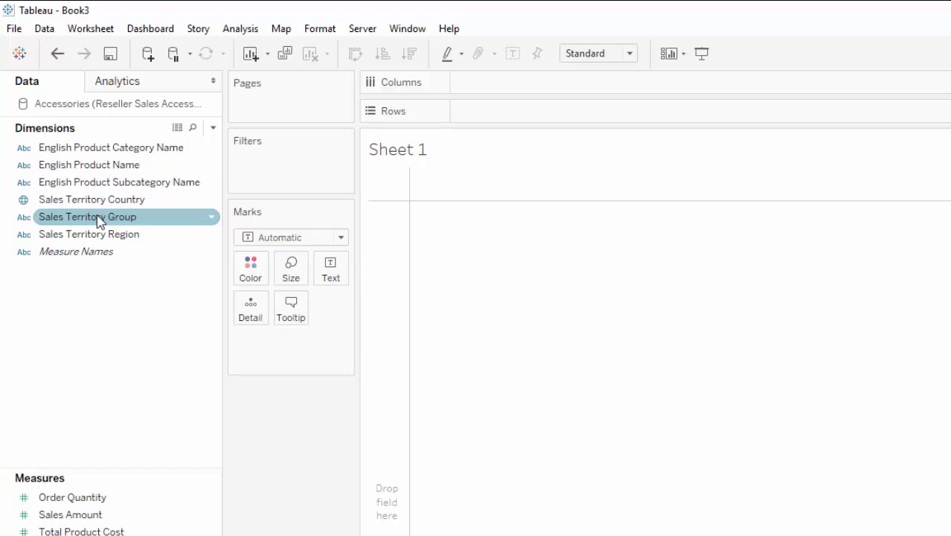
{"action": "left_click", "coordinate": [99, 235]}
{"action": "left_click", "coordinate": [94, 415]}
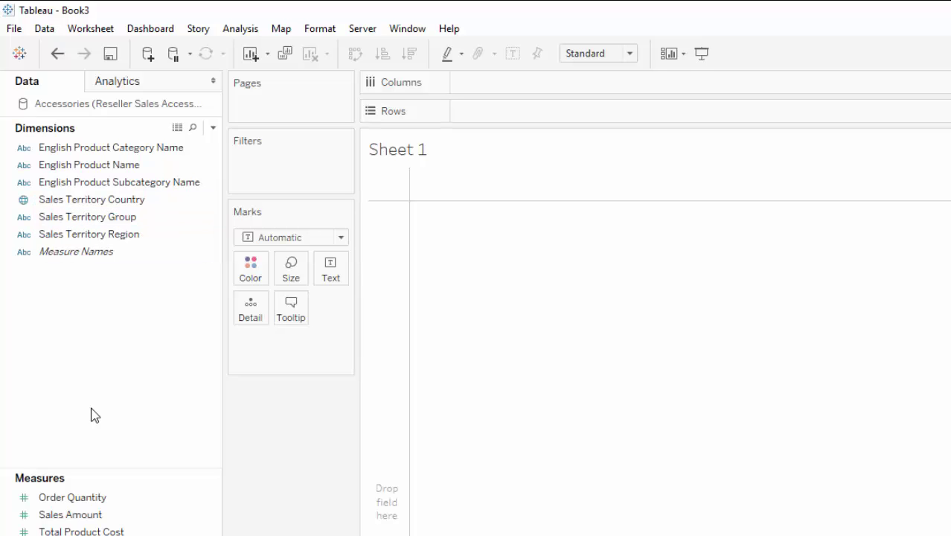
{"action": "left_click", "coordinate": [92, 497]}
{"action": "left_click", "coordinate": [98, 514]}
{"action": "left_click", "coordinate": [106, 531]}
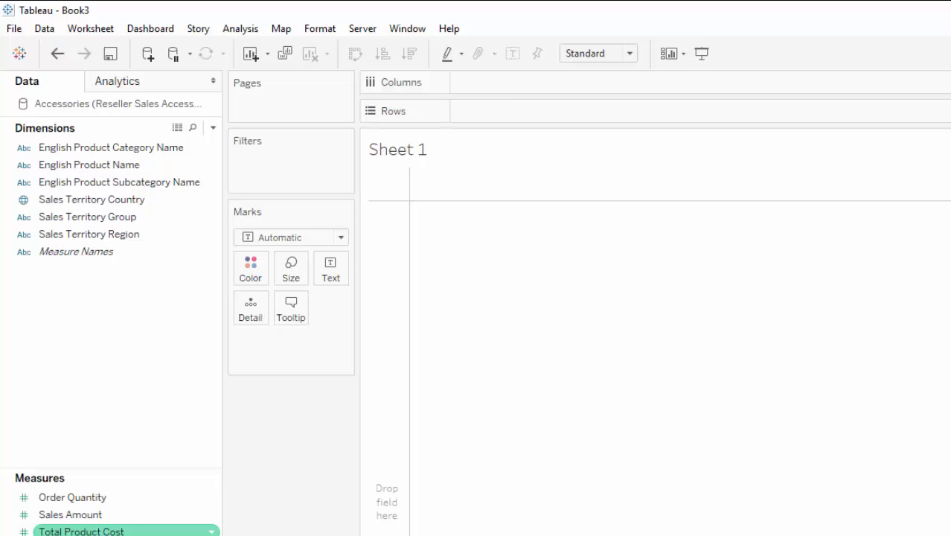
{"action": "left_click", "coordinate": [112, 477]}
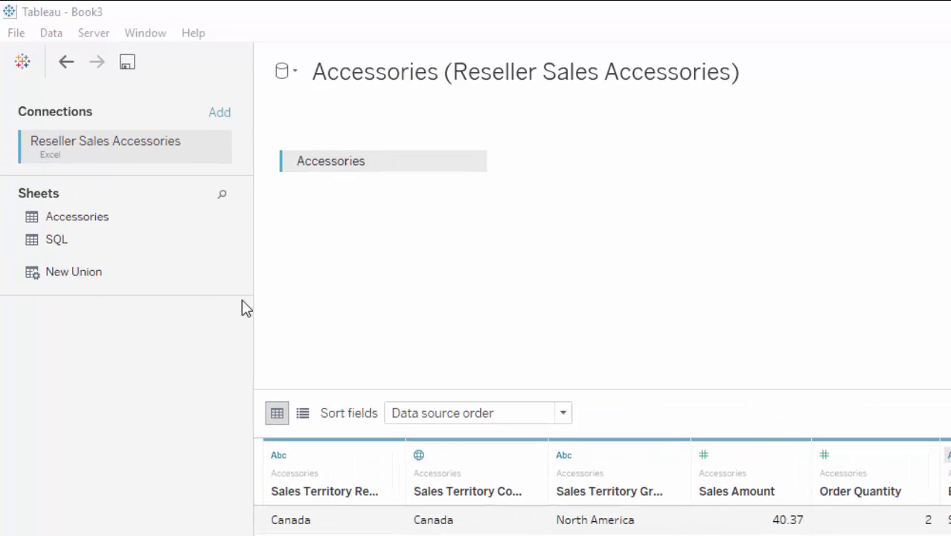
- Create a second, separate data source from the Reseller Sales Clothing Excel workbook
{"action": "left_click", "coordinate": [54, 34]}
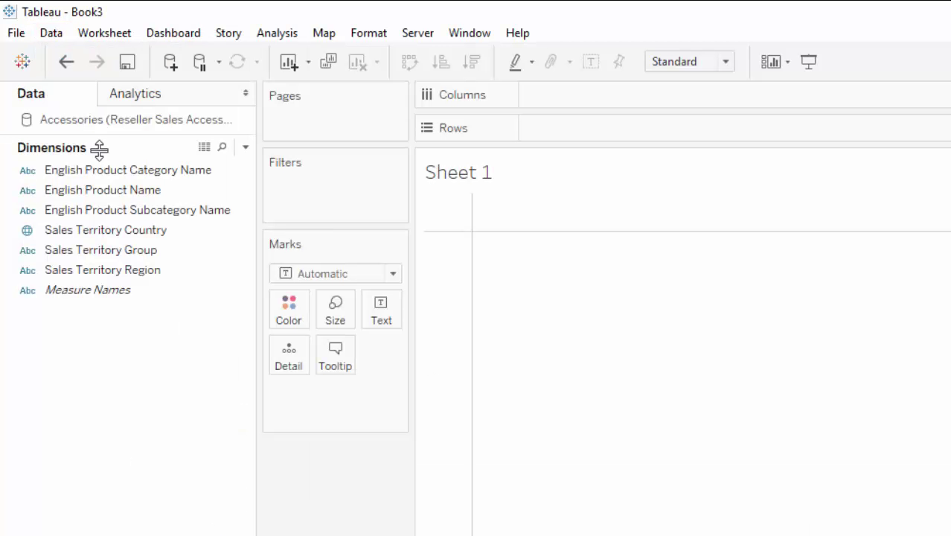
{"action": "left_click", "coordinate": [57, 33]}
{"action": "left_click", "coordinate": [78, 56]}
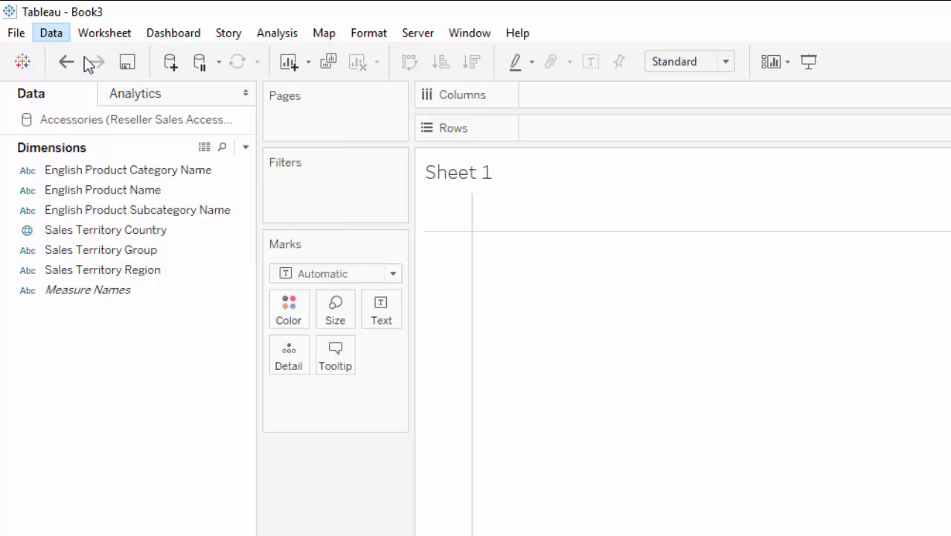
{"action": "left_click", "coordinate": [202, 175]}
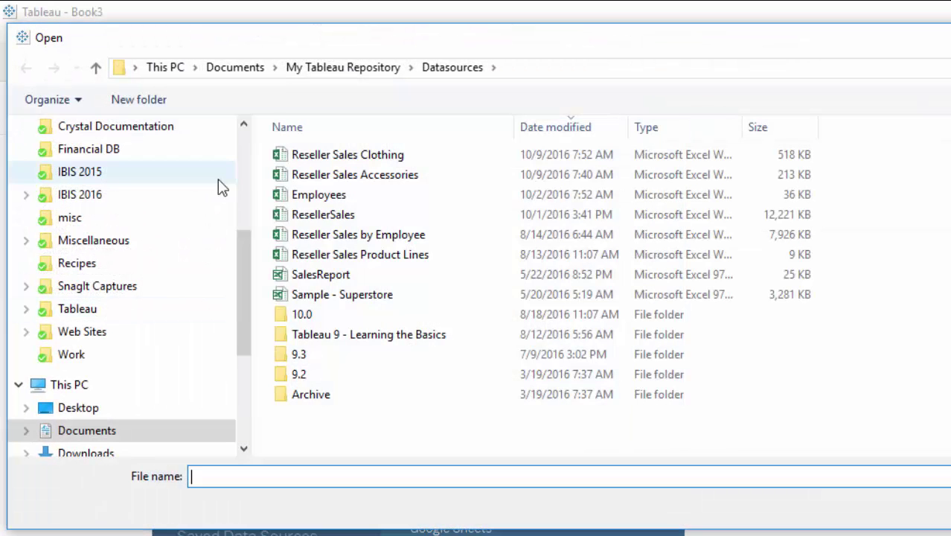
{"action": "left_click", "coordinate": [359, 157]}
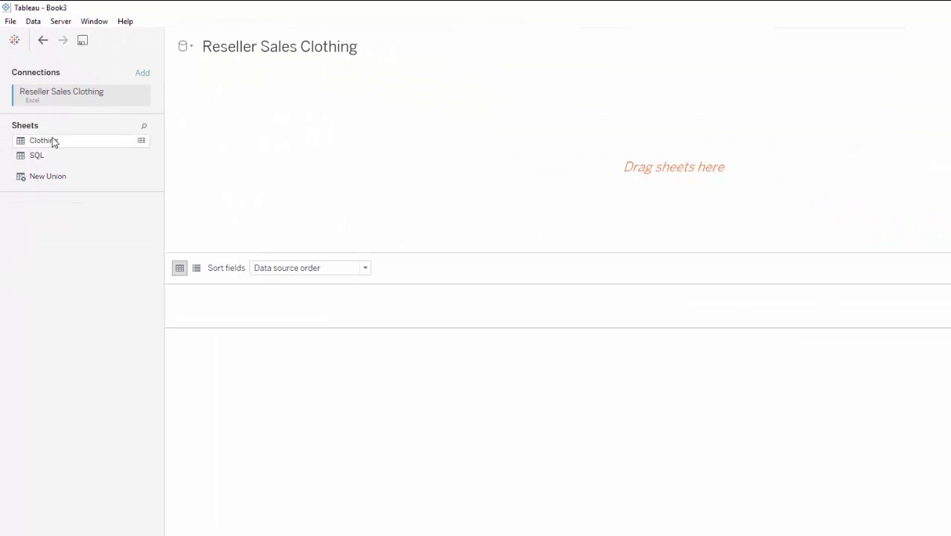
- Add the Clothing sheet to the data source canvas and change its connection from Live to Extract
{"action": "left_click_drag", "start_coordinate": [53, 143], "coordinate": [483, 159]}
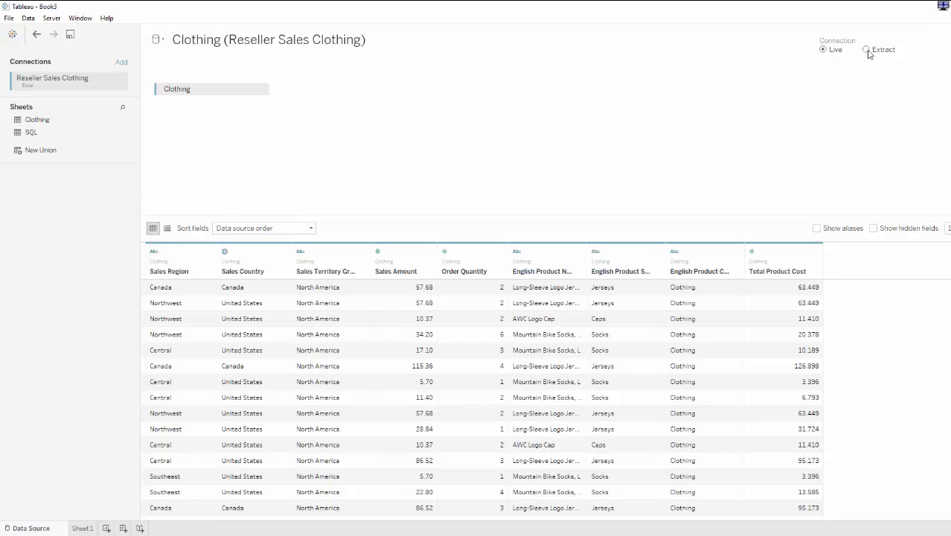
{"action": "left_click", "coordinate": [866, 49]}
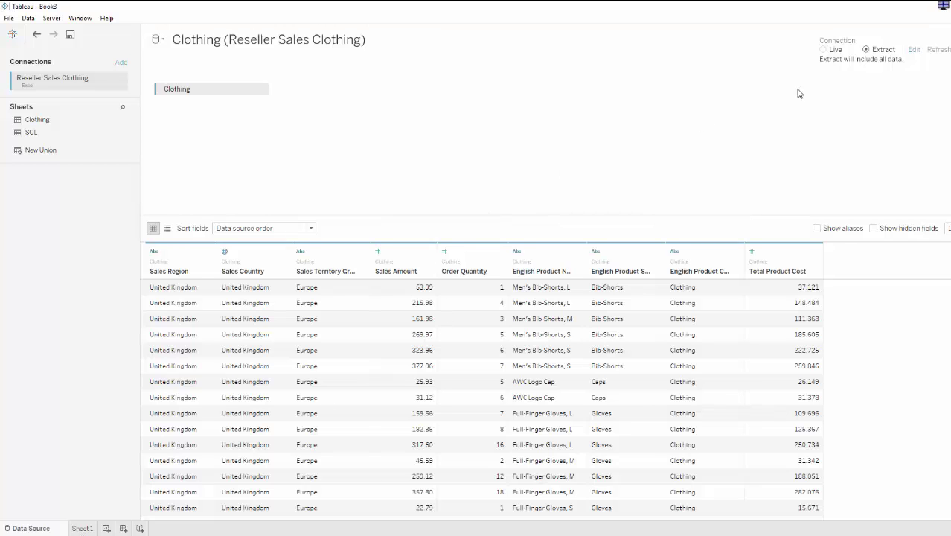
- Open Sheet 1 and save the Clothing data extract as "Clothing (Reseller Sales Clothing)" in the Datasources folder
{"action": "left_click", "coordinate": [82, 527]}
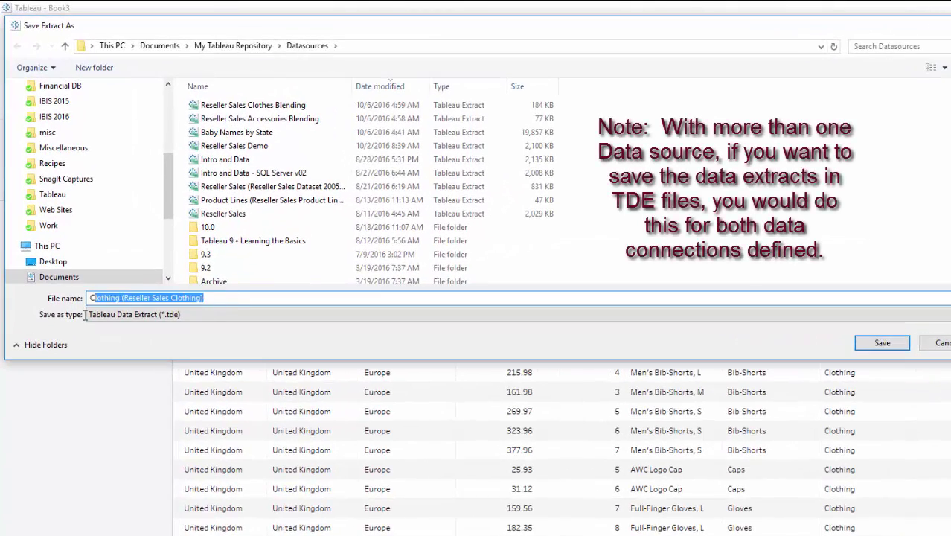
{"action": "left_click", "coordinate": [235, 295]}
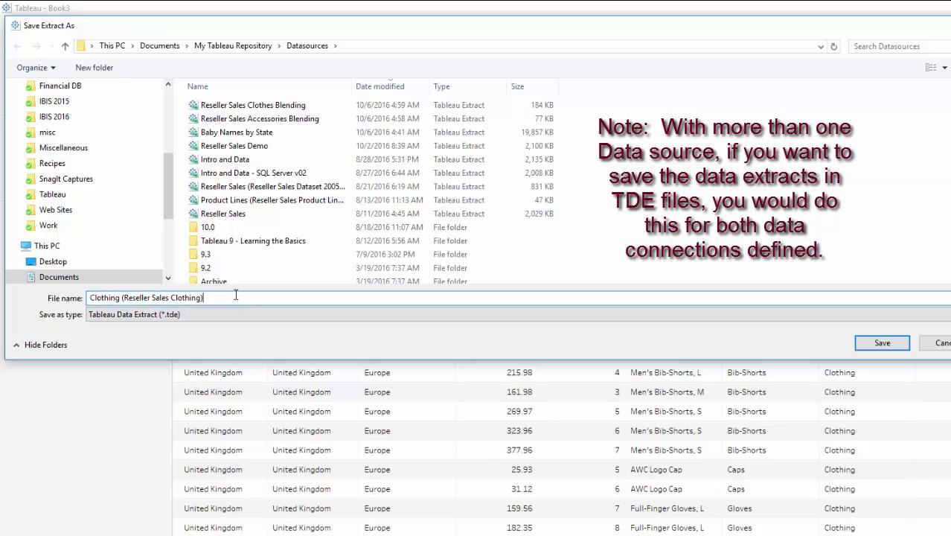
{"action": "left_click", "coordinate": [865, 342]}
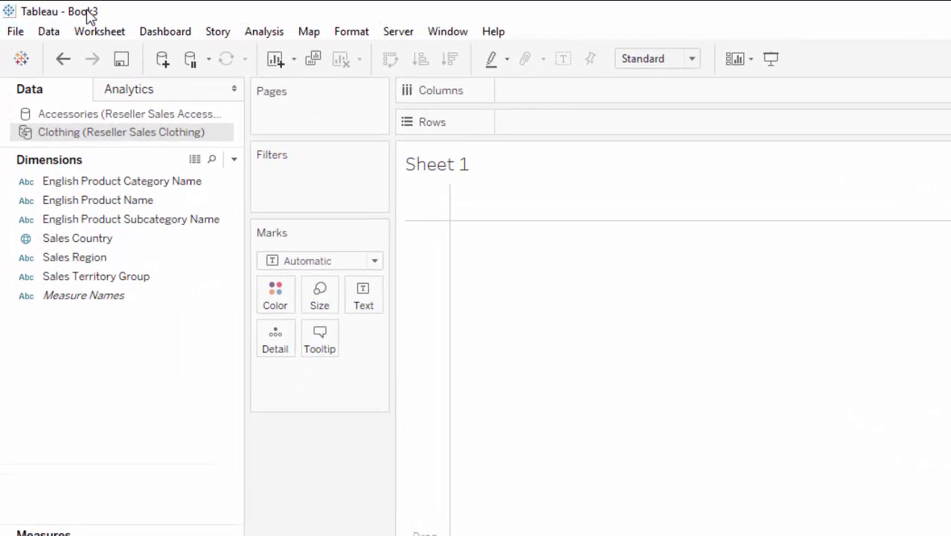
- Save the workbook as a Tableau Packaged Workbook (.twbx) named "Data Blending"
{"action": "left_click", "coordinate": [16, 32]}
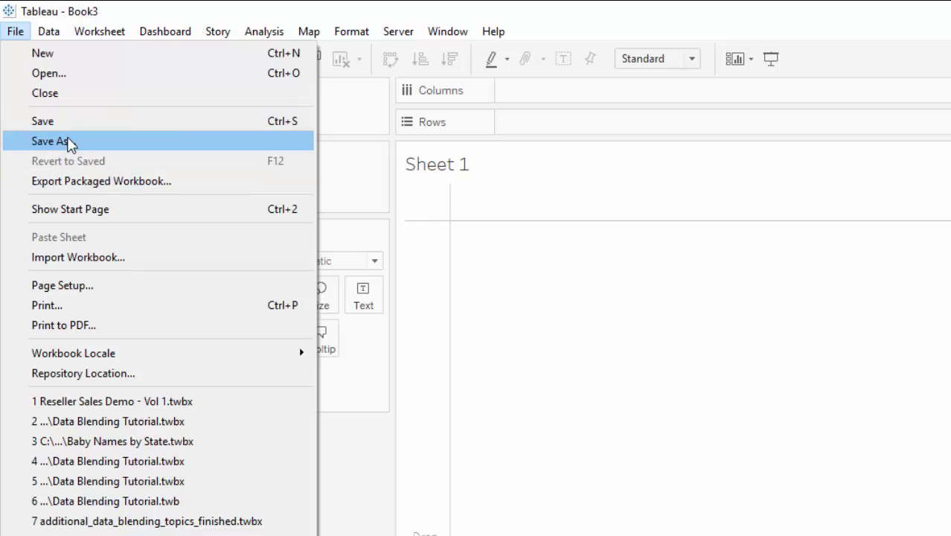
{"action": "left_click", "coordinate": [67, 142]}
{"action": "left_click", "coordinate": [395, 438]}
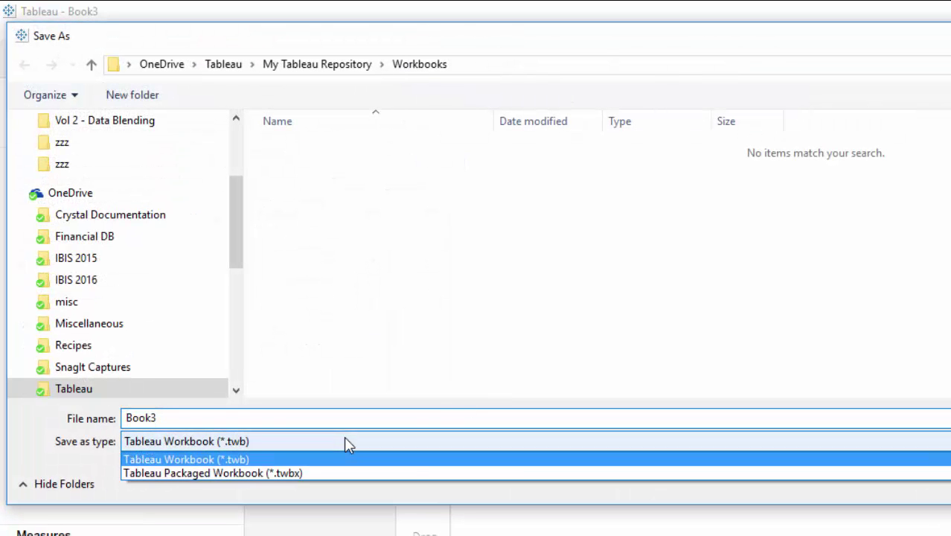
{"action": "left_click", "coordinate": [332, 483]}
{"action": "left_click", "coordinate": [195, 414]}
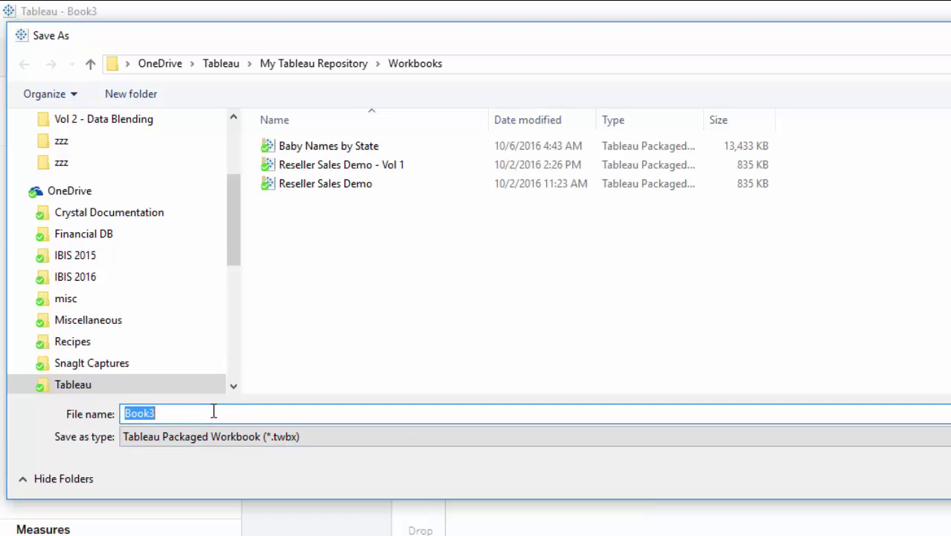
{"action": "type", "text": "Data Blending"}
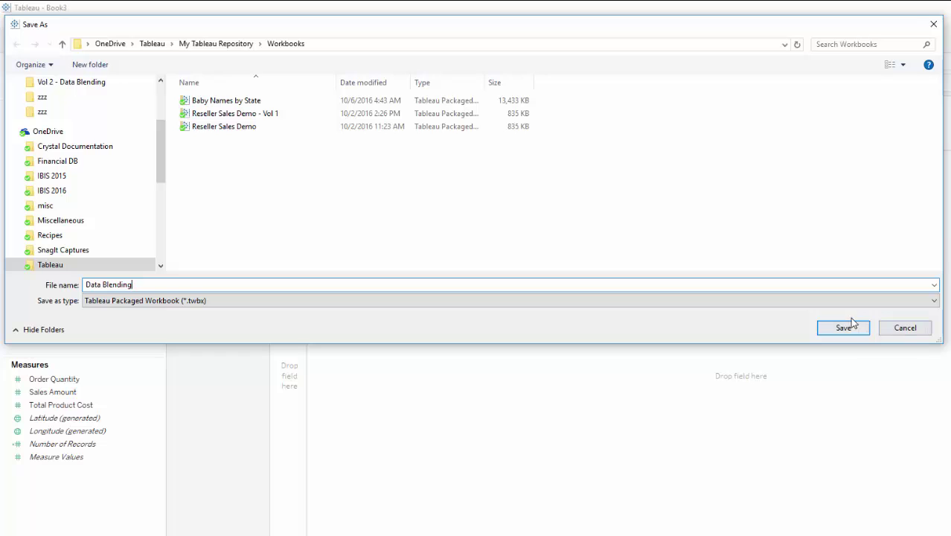
{"action": "left_click", "coordinate": [843, 328]}
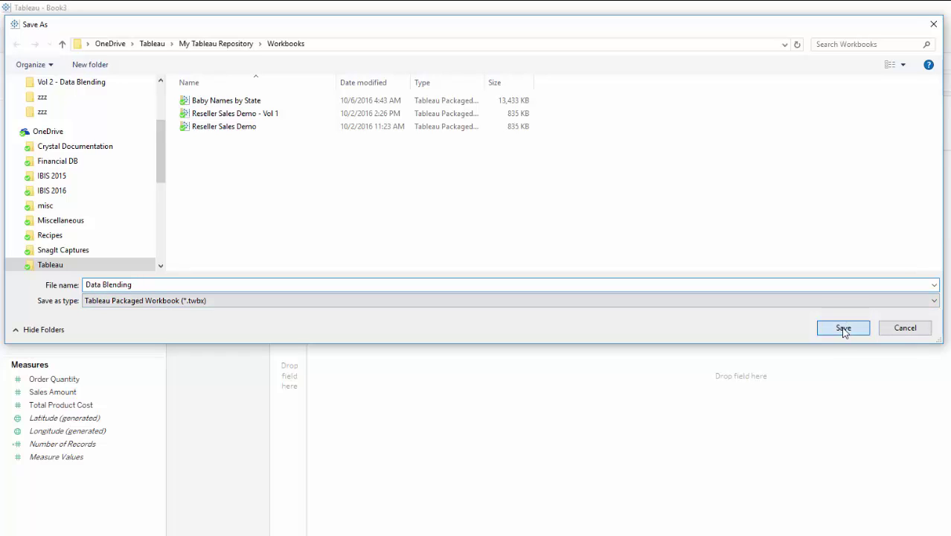
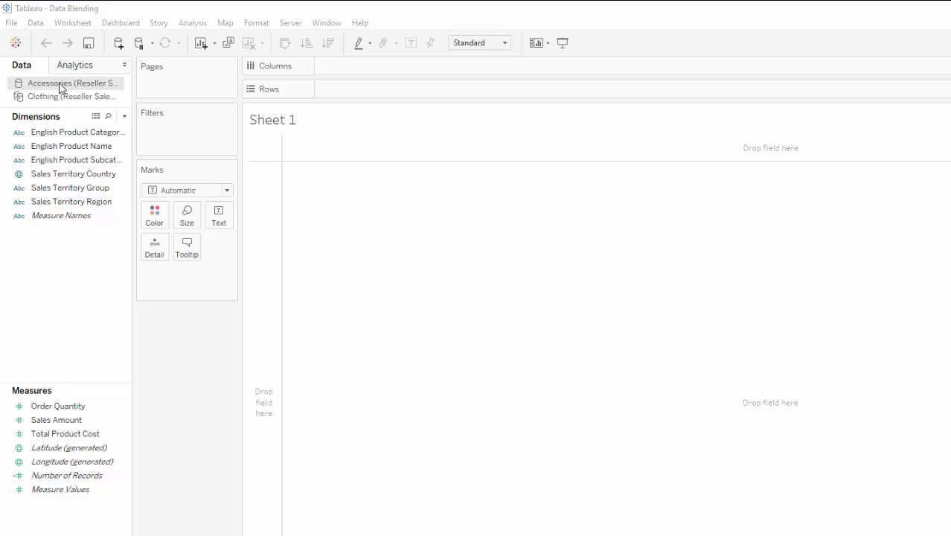
- Compare the dimension names of the Clothing data source with those of the Accessories data source
{"action": "left_click", "coordinate": [64, 98]}
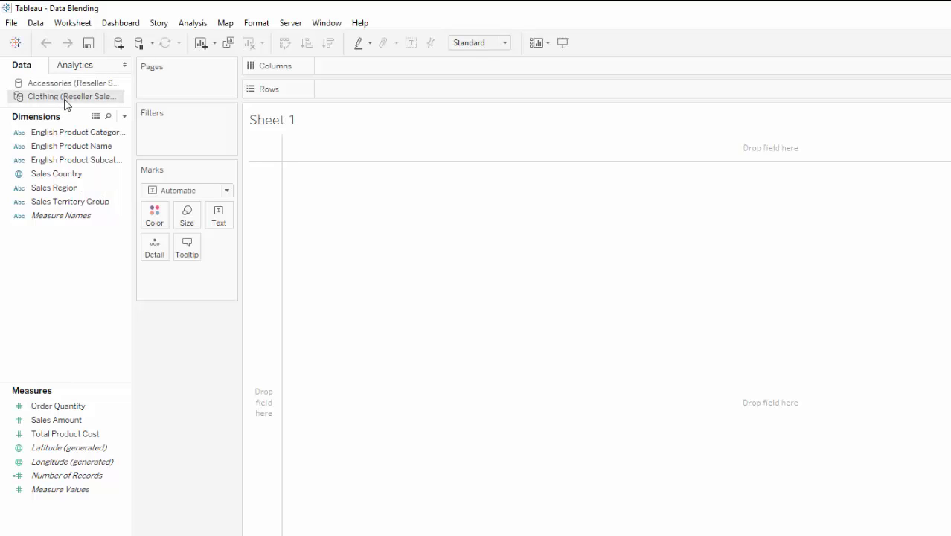
{"action": "left_click", "coordinate": [67, 134]}
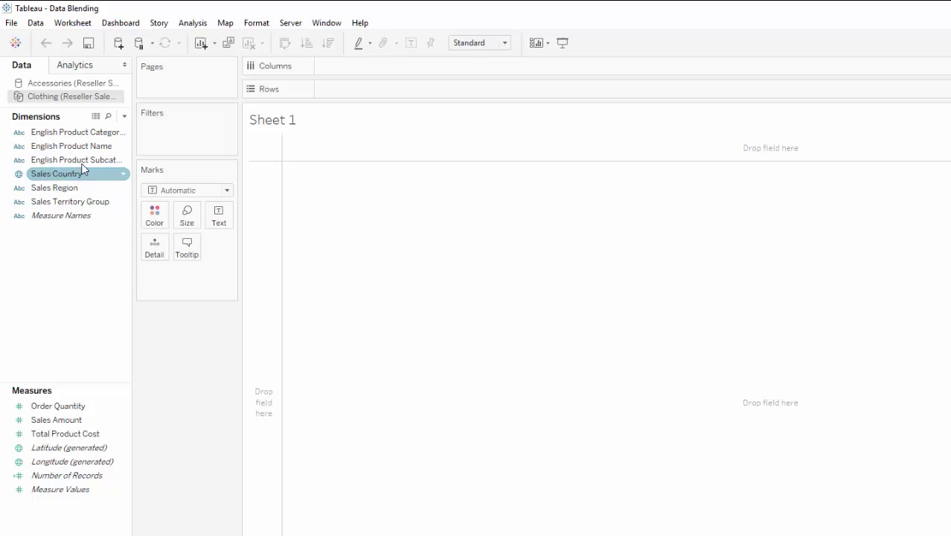
{"action": "left_click", "coordinate": [59, 83]}
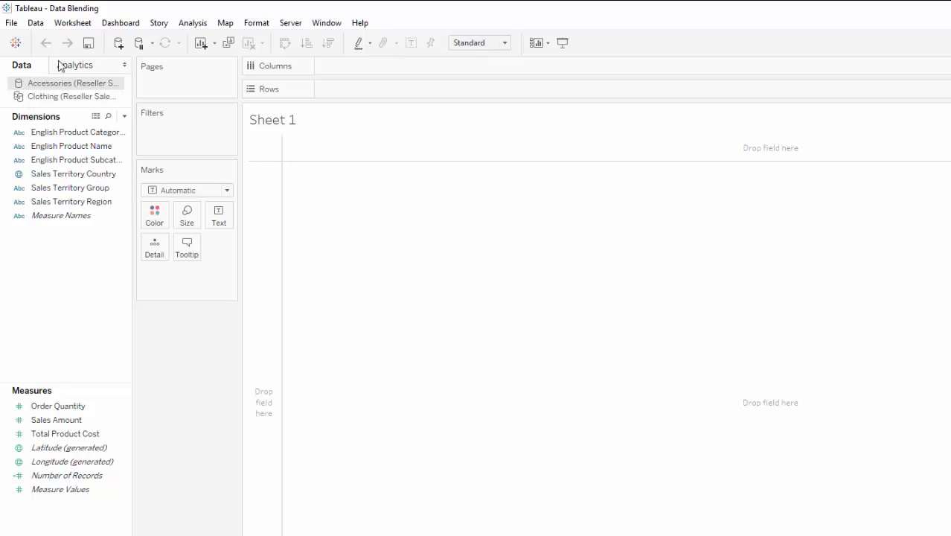
- Review the automatic relationships with Accessories as the primary data source, leaving them as they are
{"action": "left_click", "coordinate": [37, 22]}
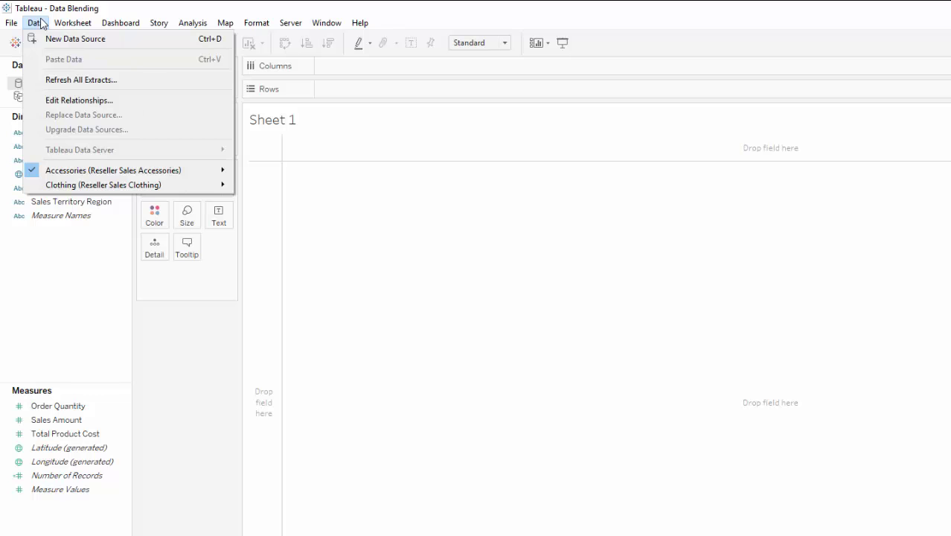
{"action": "left_click", "coordinate": [80, 101]}
{"action": "left_click_drag", "start_coordinate": [569, 266], "coordinate": [574, 218]}
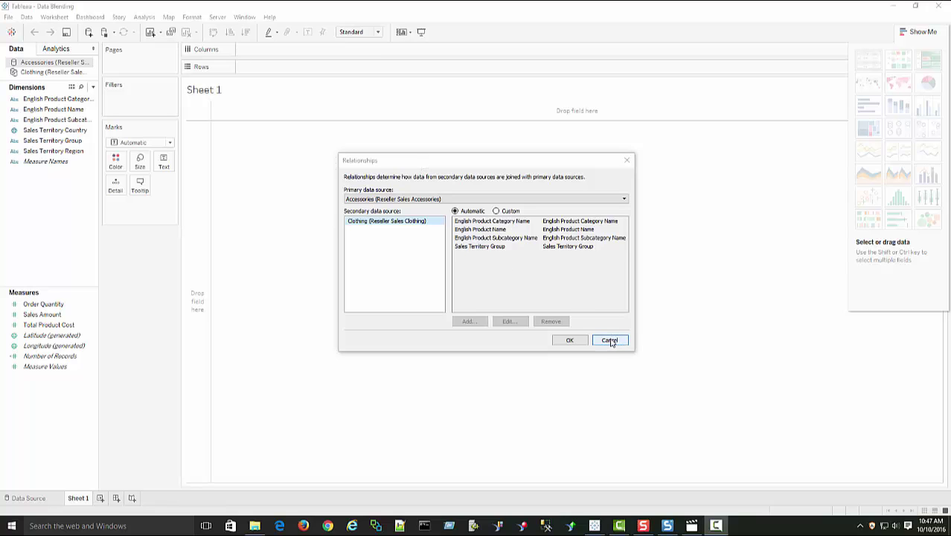
{"action": "left_click", "coordinate": [610, 340]}
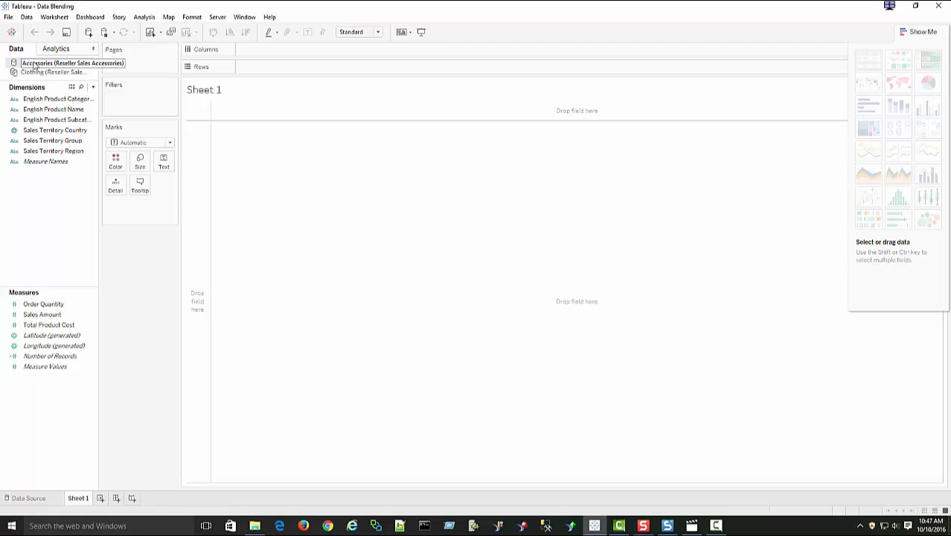
- Switch the relationships from automatic to custom, with Clothing as the primary and Accessories as the secondary data source
{"action": "left_click", "coordinate": [30, 142]}
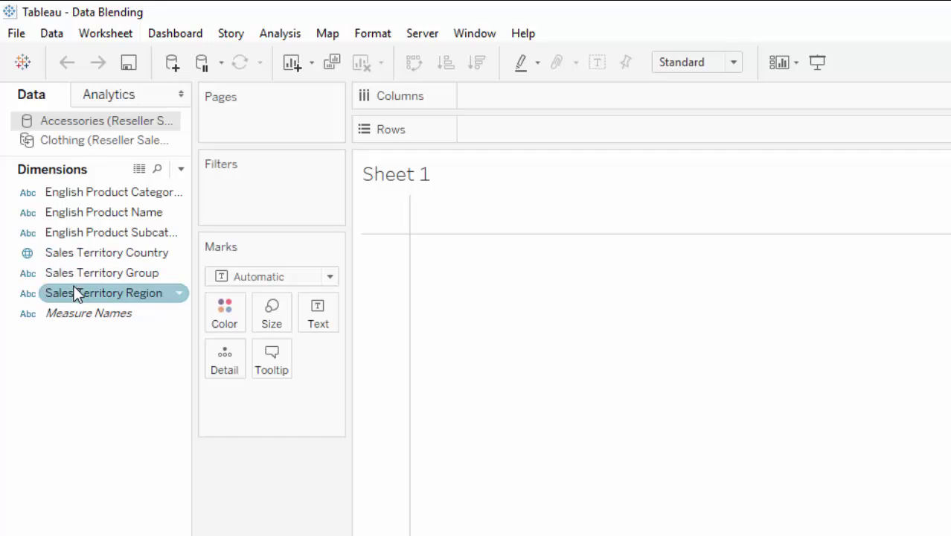
{"action": "left_click", "coordinate": [62, 143]}
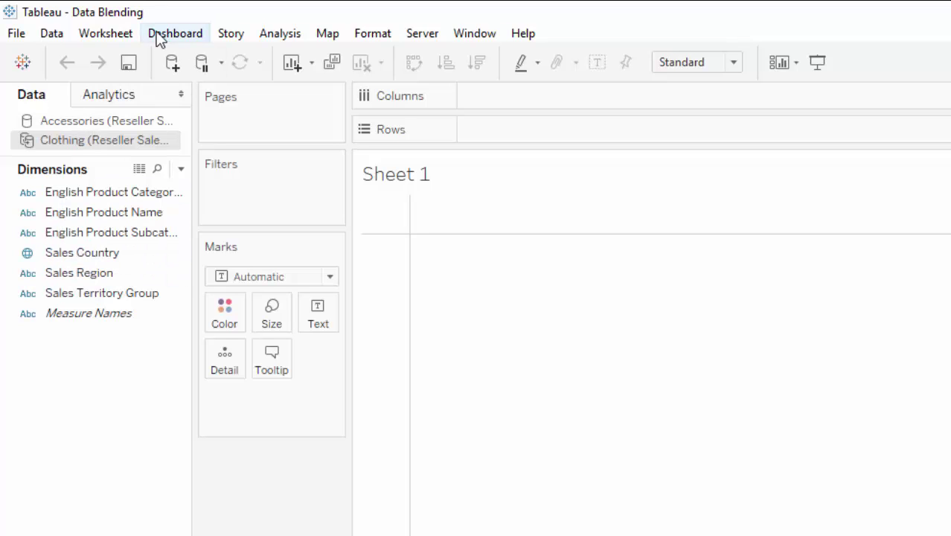
{"action": "left_click", "coordinate": [53, 32]}
{"action": "left_click", "coordinate": [121, 147]}
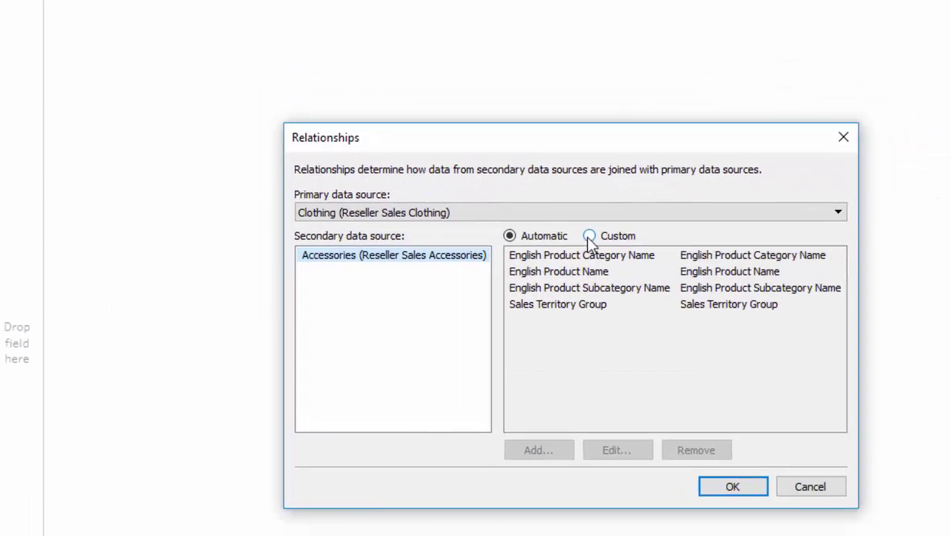
{"action": "left_click", "coordinate": [820, 384]}
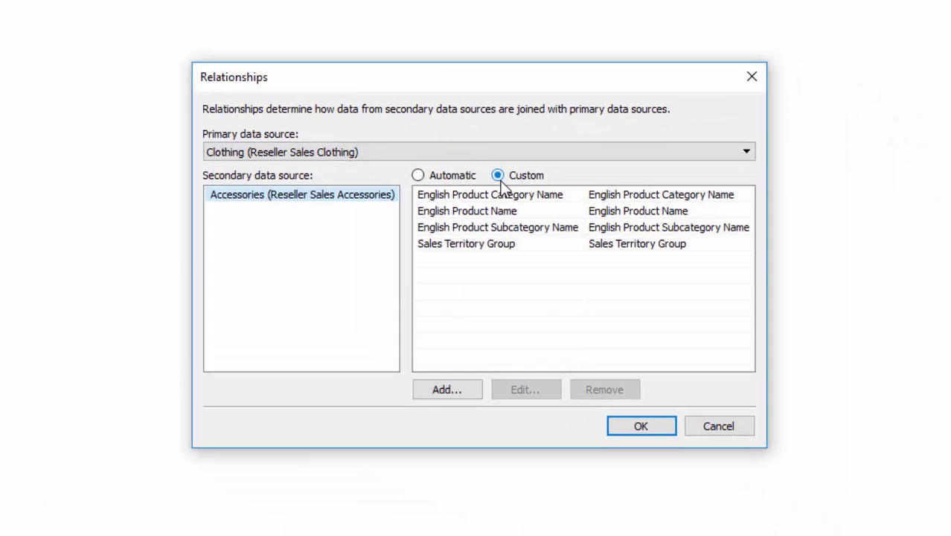
- Add a custom field mapping from Sales Country in Clothing to Sales Territory Country in Accessories
{"action": "left_click", "coordinate": [447, 389]}
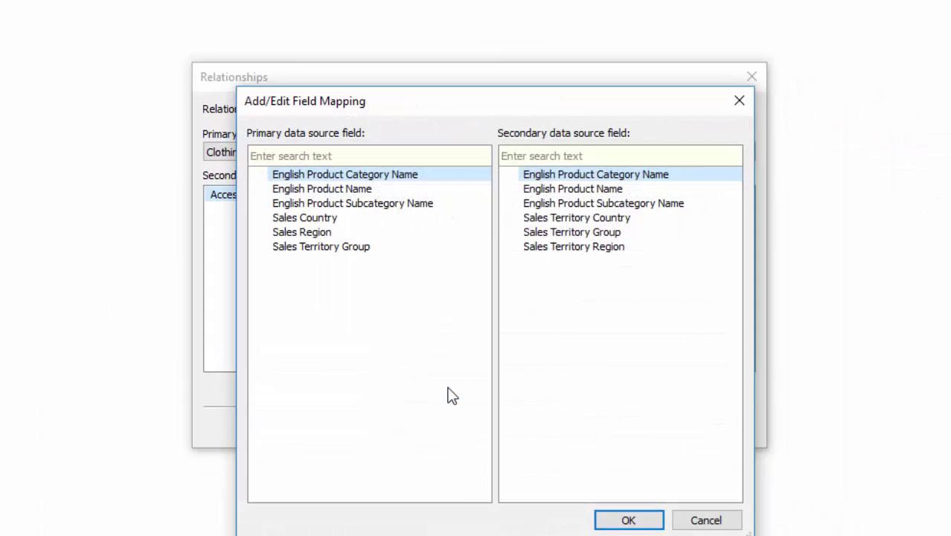
{"action": "left_click", "coordinate": [324, 217]}
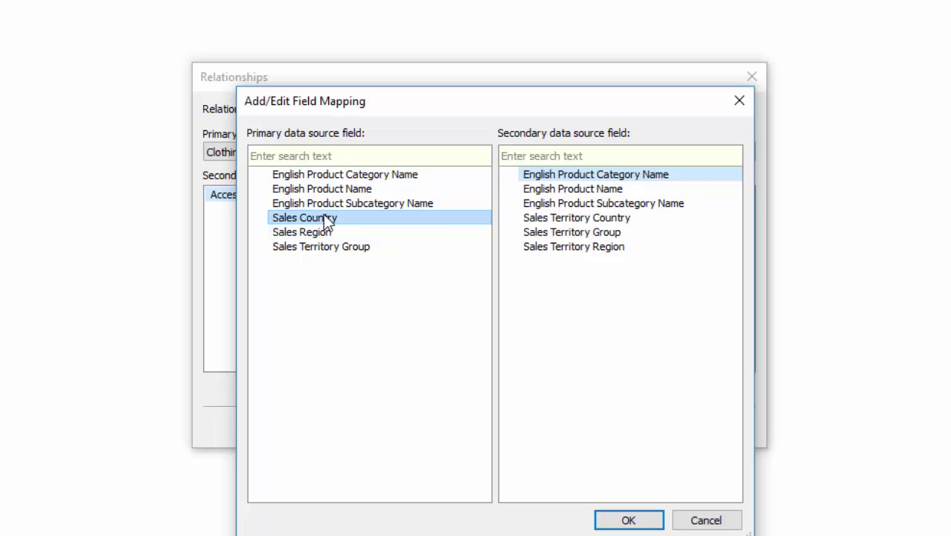
{"action": "left_click", "coordinate": [559, 218]}
{"action": "left_click", "coordinate": [629, 519]}
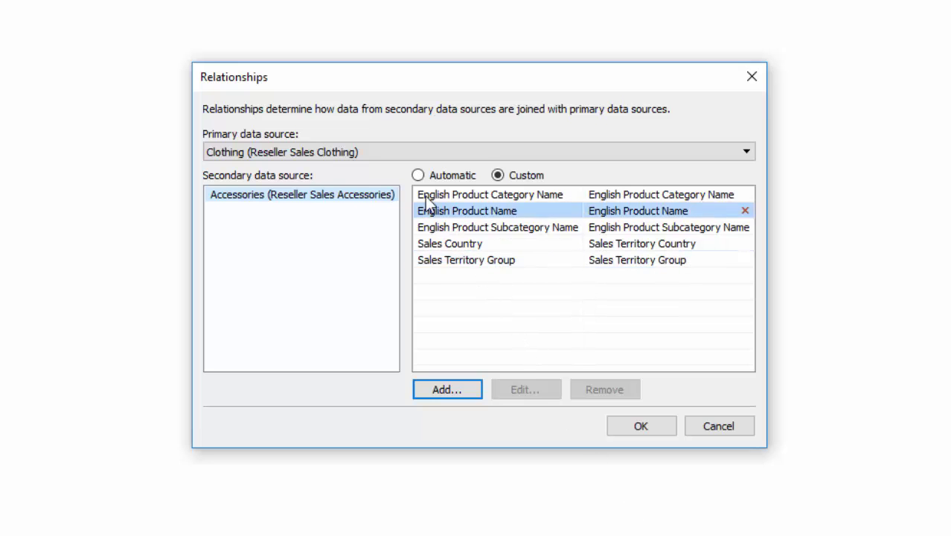
- Add a custom field mapping from Sales Region to Sales Territory Region and accept the relationships
{"action": "left_click", "coordinate": [448, 390]}
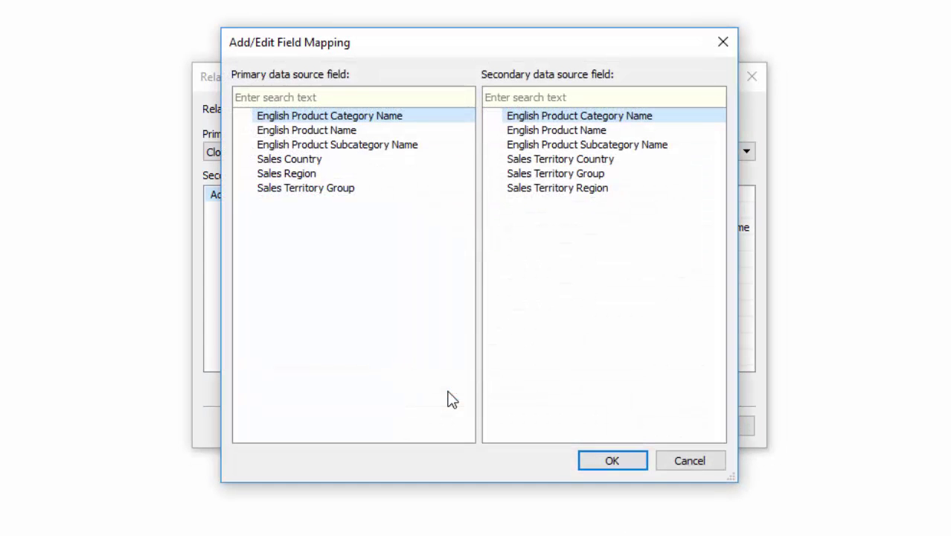
{"action": "left_click", "coordinate": [316, 174]}
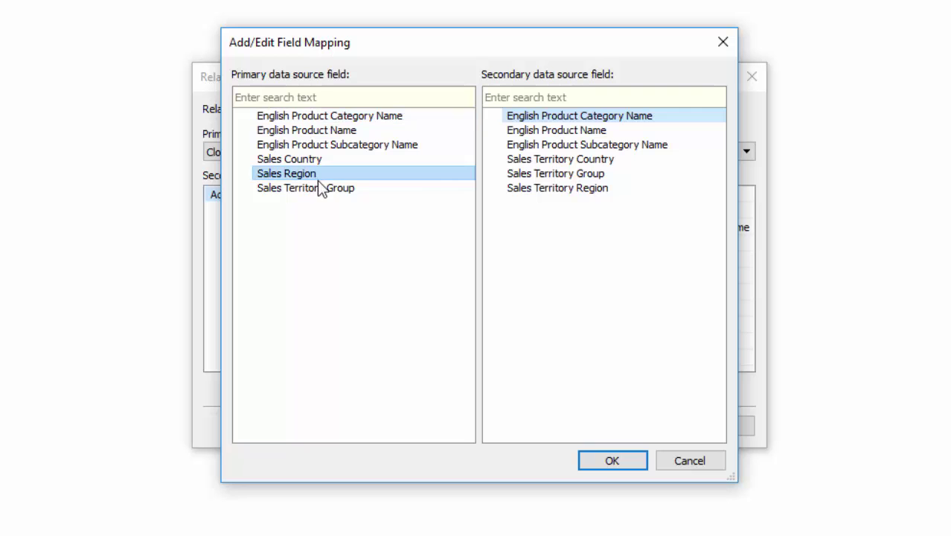
{"action": "left_click", "coordinate": [576, 190]}
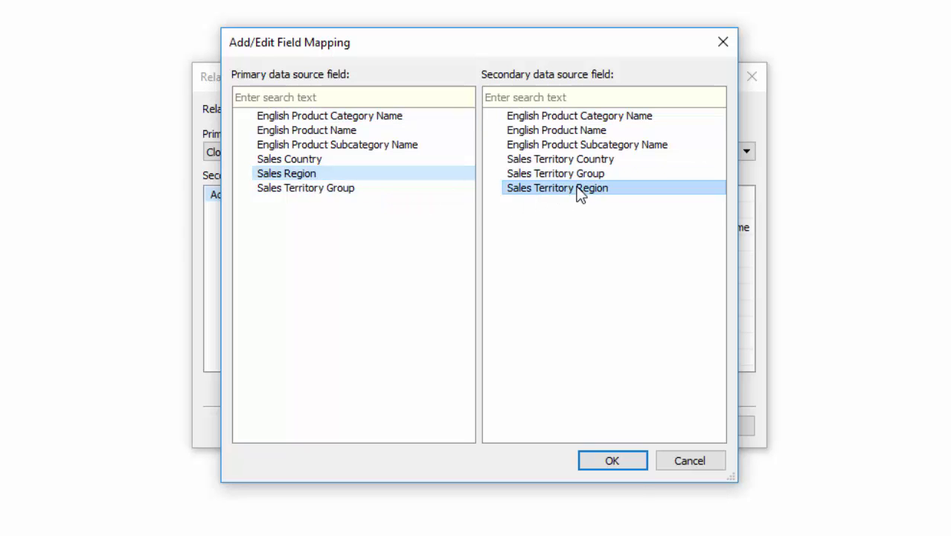
{"action": "left_click", "coordinate": [612, 461]}
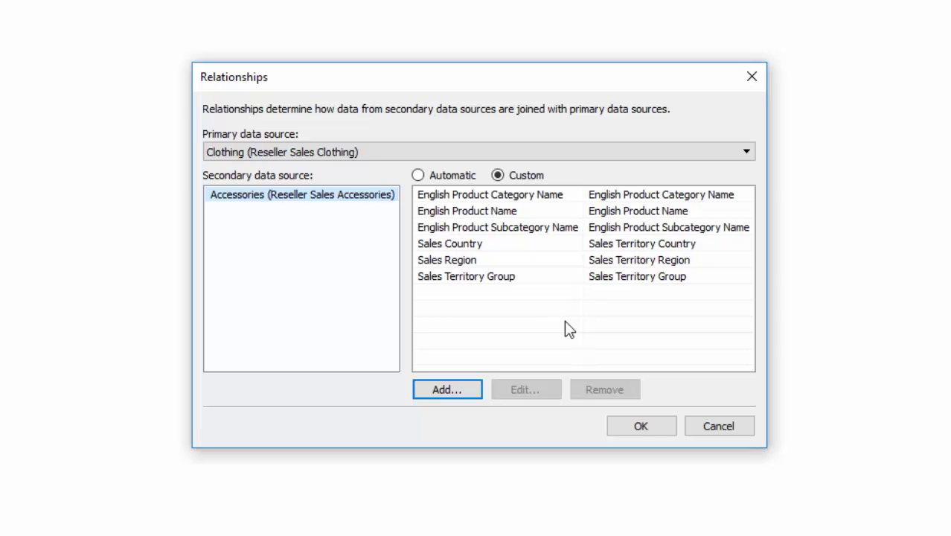
{"action": "mouse_move", "coordinate": [567, 280]}
{"action": "left_click", "coordinate": [647, 427]}
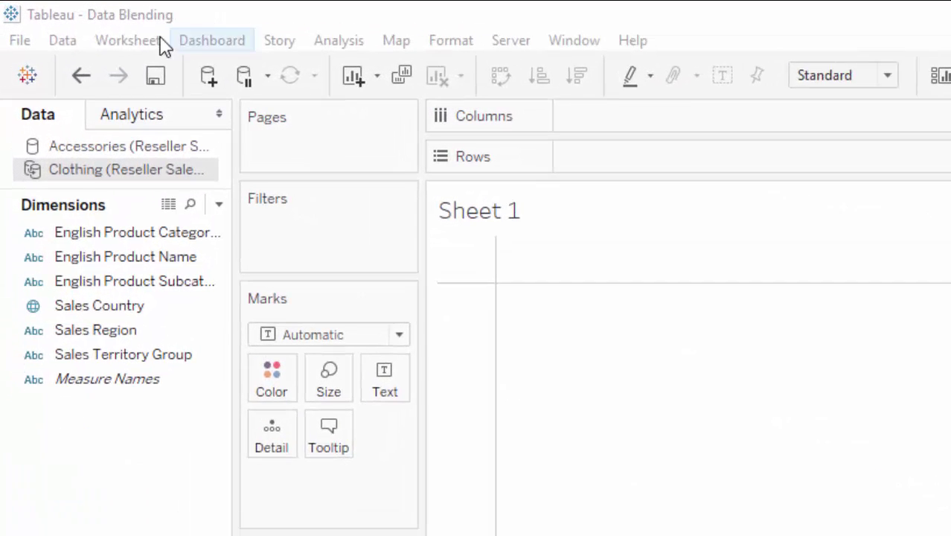
- Remove the Sales Country to Sales Territory Country mapping from the custom relationships and accept the change
{"action": "left_click", "coordinate": [62, 41]}
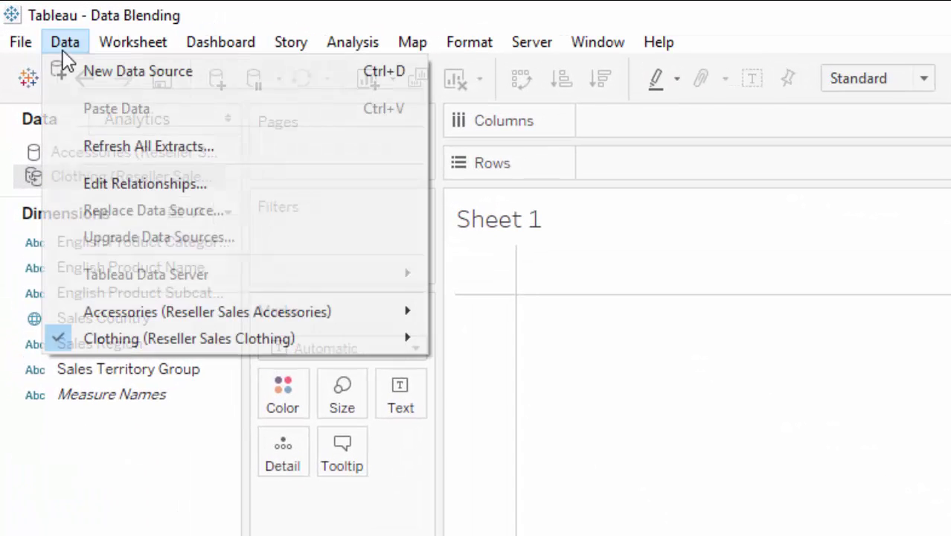
{"action": "left_click", "coordinate": [128, 180]}
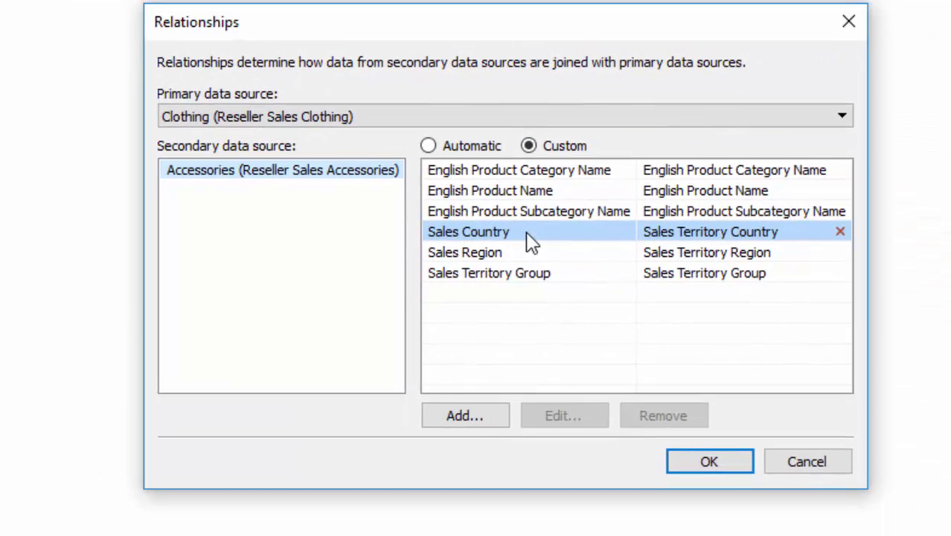
{"action": "left_click", "coordinate": [527, 235]}
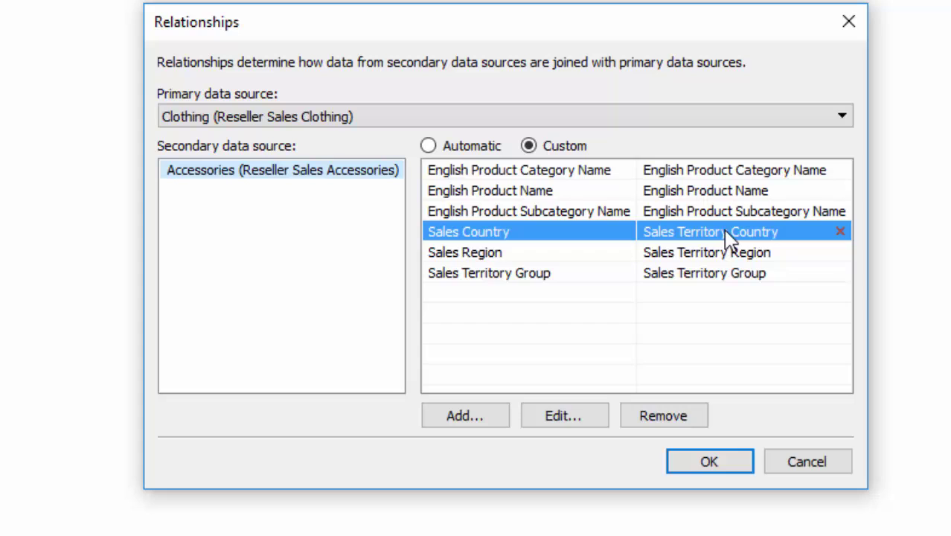
{"action": "left_click", "coordinate": [670, 413]}
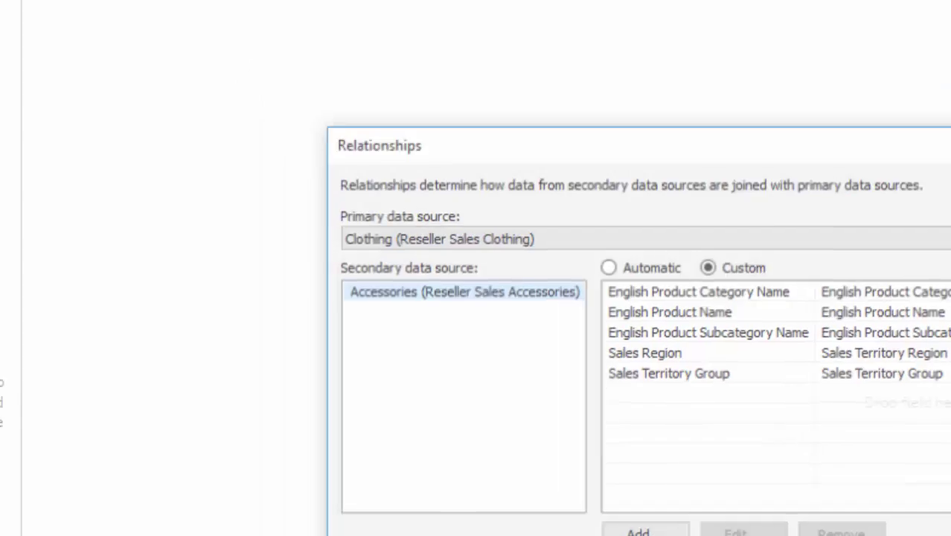
{"action": "left_click", "coordinate": [689, 465]}
- Rename the Sales Territory Country dimension in the Accessories data source as Sales Country, matching the field name in Clothing
{"action": "left_click", "coordinate": [97, 317]}
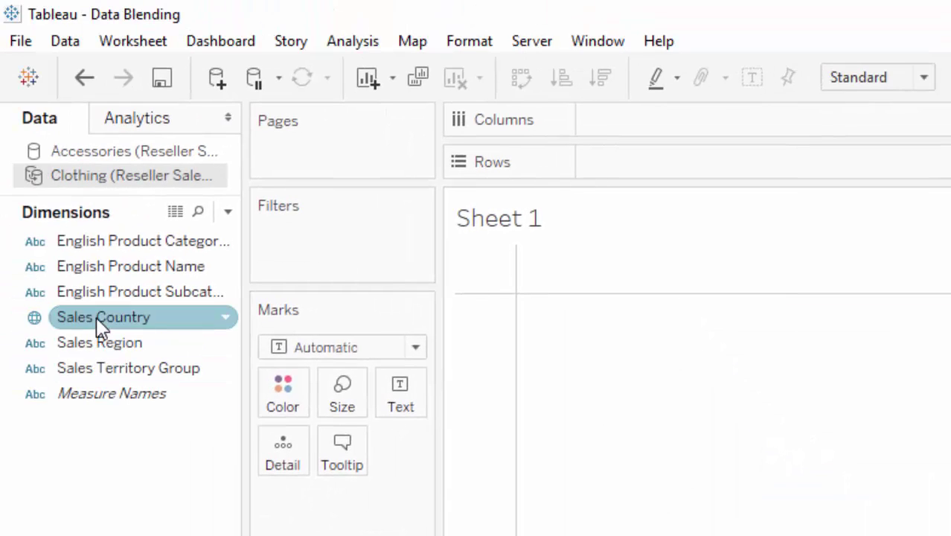
{"action": "left_click", "coordinate": [76, 152]}
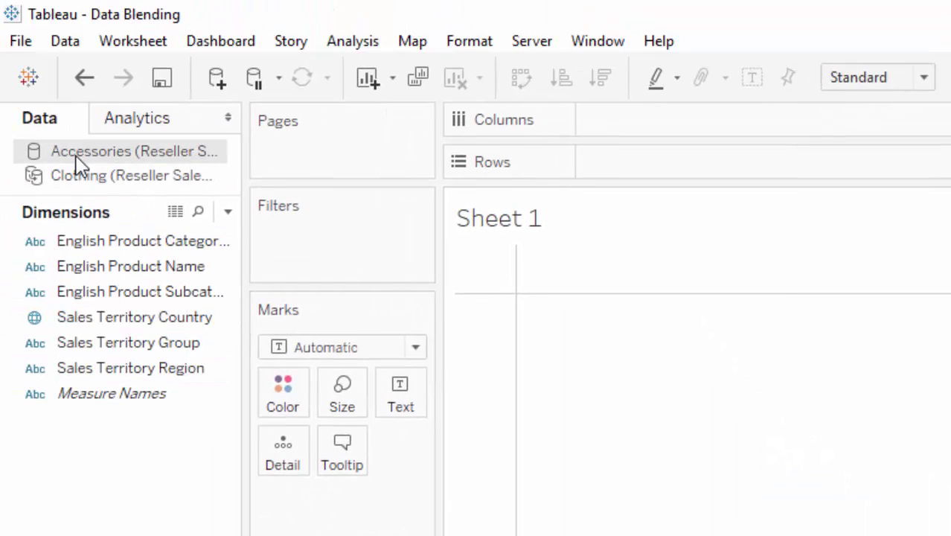
{"action": "left_click", "coordinate": [133, 317]}
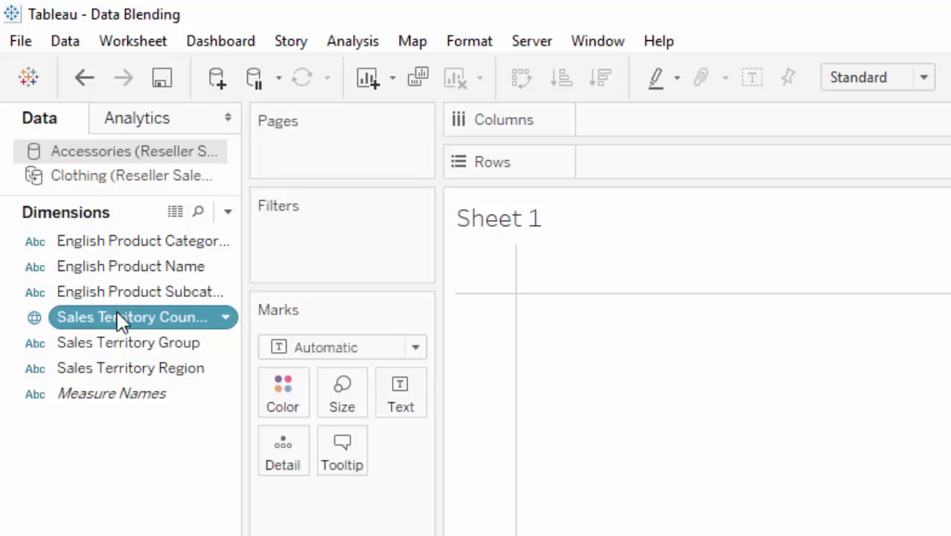
{"action": "key", "text": "ctrl+1"}
{"action": "left_click", "coordinate": [108, 448]}
{"action": "left_click", "coordinate": [63, 247]}
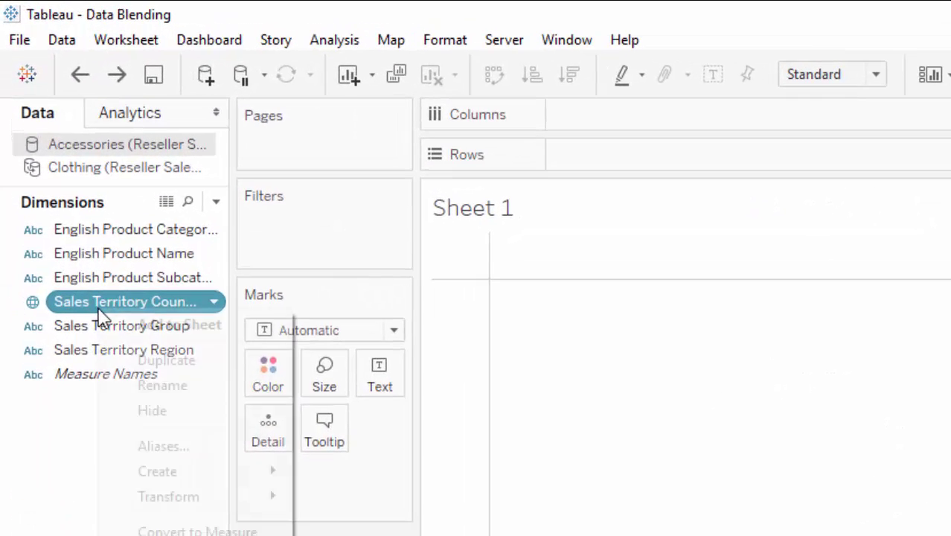
{"action": "right_click", "coordinate": [42, 133]}
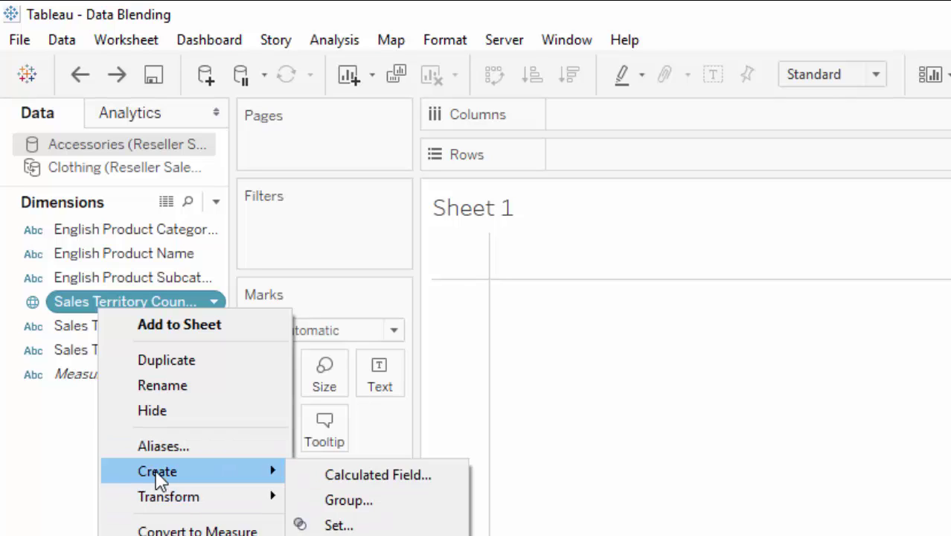
{"action": "left_click", "coordinate": [149, 385]}
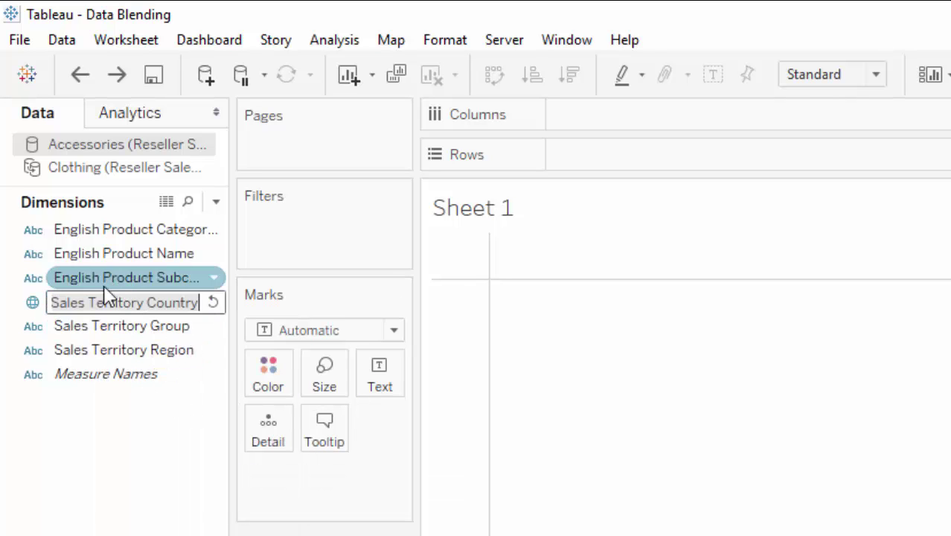
{"action": "key", "text": "Return"}
{"action": "right_click", "coordinate": [95, 313]}
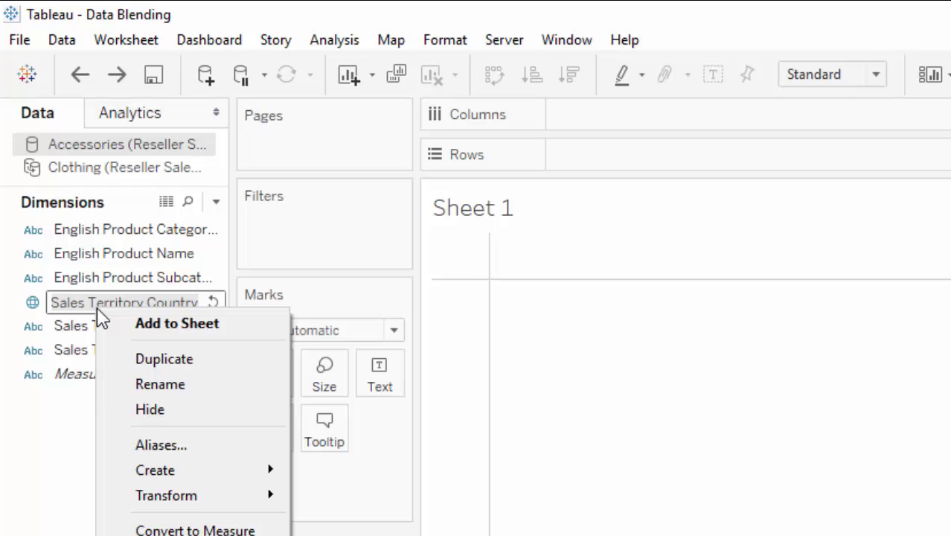
{"action": "left_click", "coordinate": [154, 388]}
{"action": "left_click_drag", "start_coordinate": [146, 303], "coordinate": [98, 287]}
{"action": "key", "text": "BackSpace"}
{"action": "key", "text": "Return"}
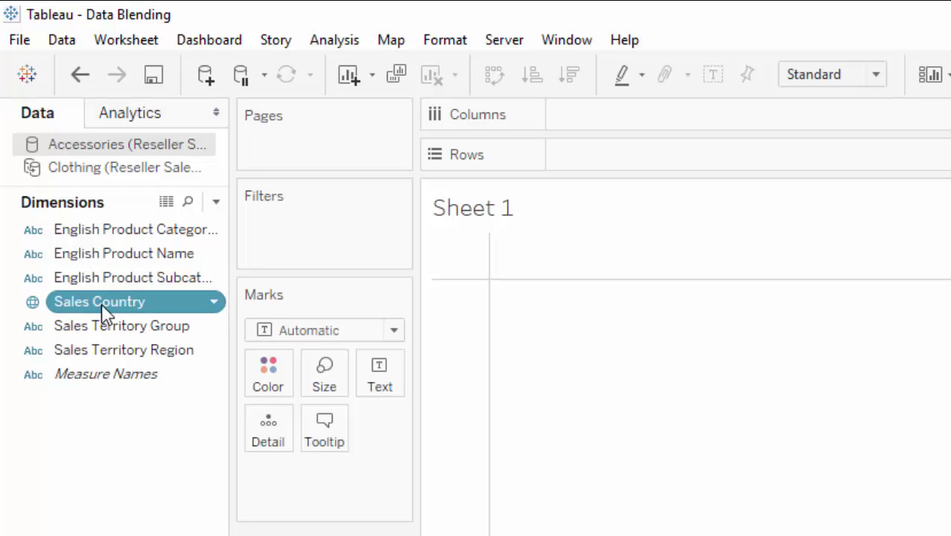
- Check the automatic field relationships with Clothing as the primary data source, and leave without saving
{"action": "left_click", "coordinate": [76, 168]}
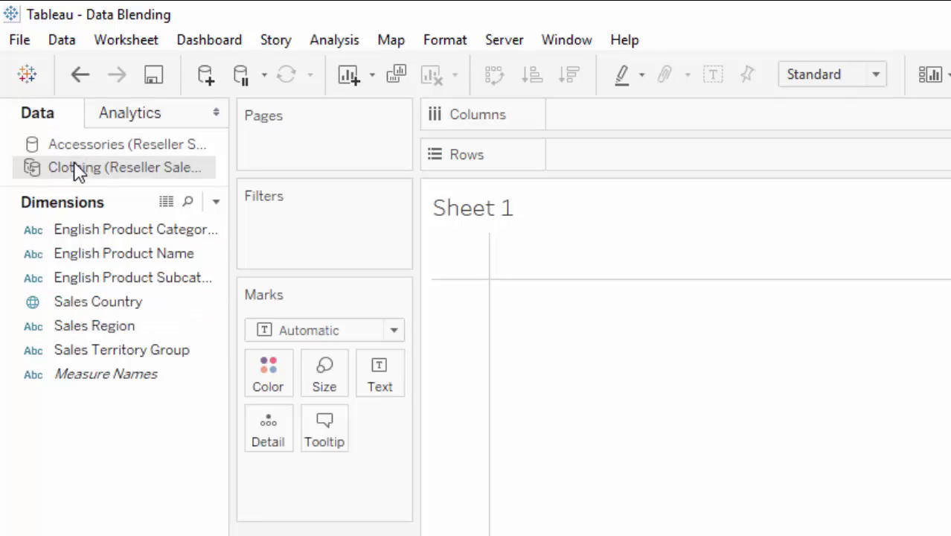
{"action": "left_click", "coordinate": [64, 41]}
{"action": "left_click", "coordinate": [137, 172]}
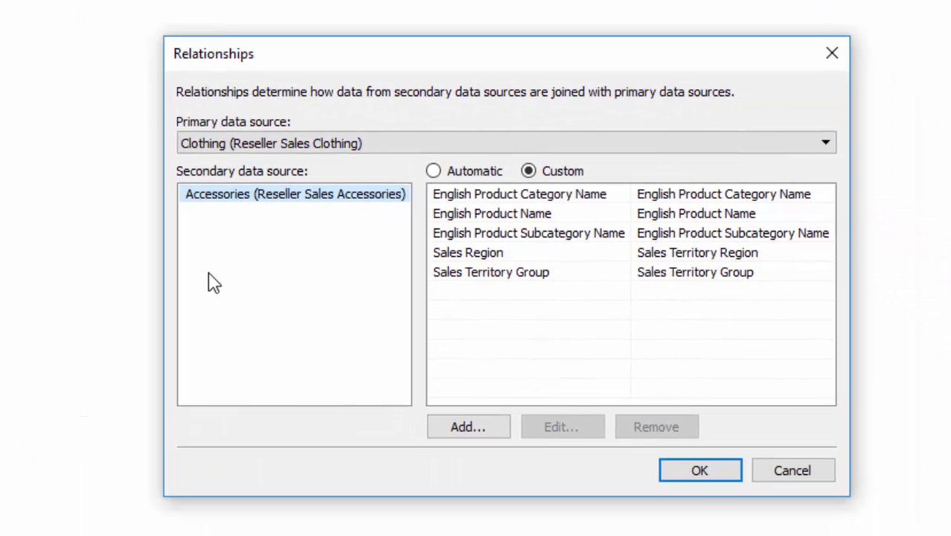
{"action": "left_click", "coordinate": [435, 173]}
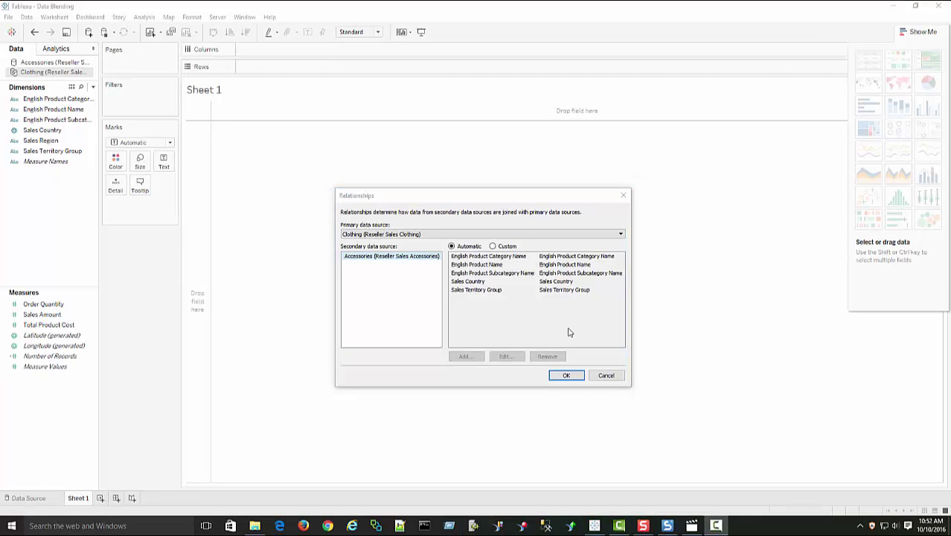
{"action": "left_click", "coordinate": [612, 377]}
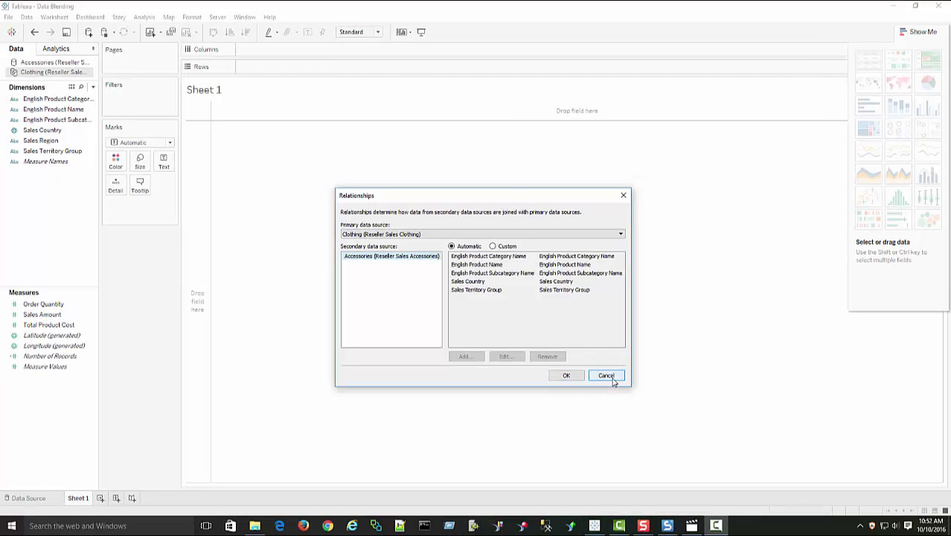
- Build a bar chart from Clothing with Sales Amount in the columns and Sales Country in the rows
{"action": "left_click_drag", "start_coordinate": [43, 314], "coordinate": [276, 53]}
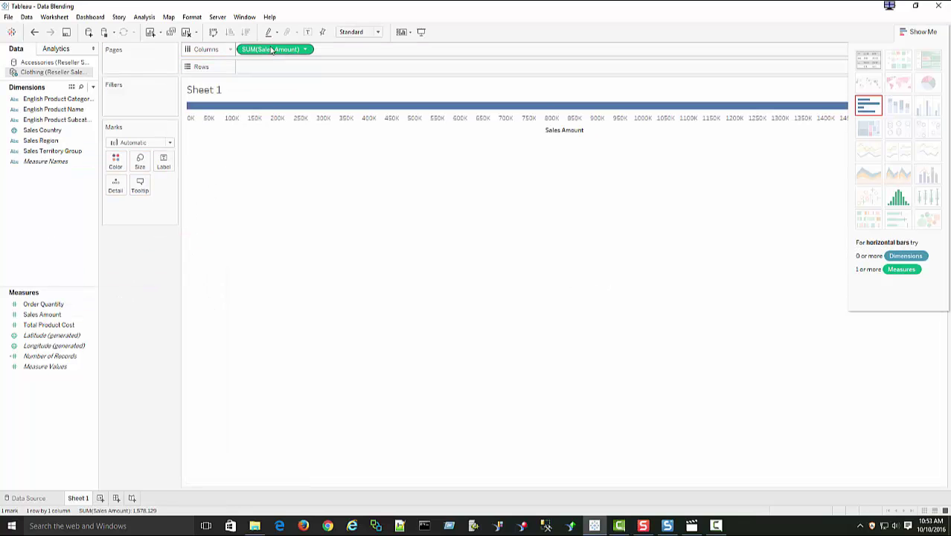
{"action": "left_click_drag", "start_coordinate": [45, 130], "coordinate": [269, 66]}
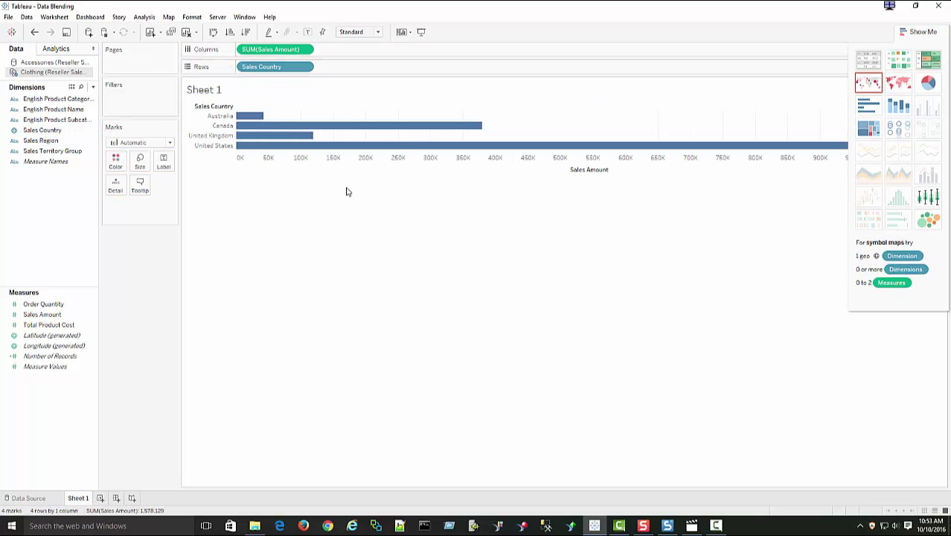
{"action": "mouse_move", "coordinate": [260, 144]}
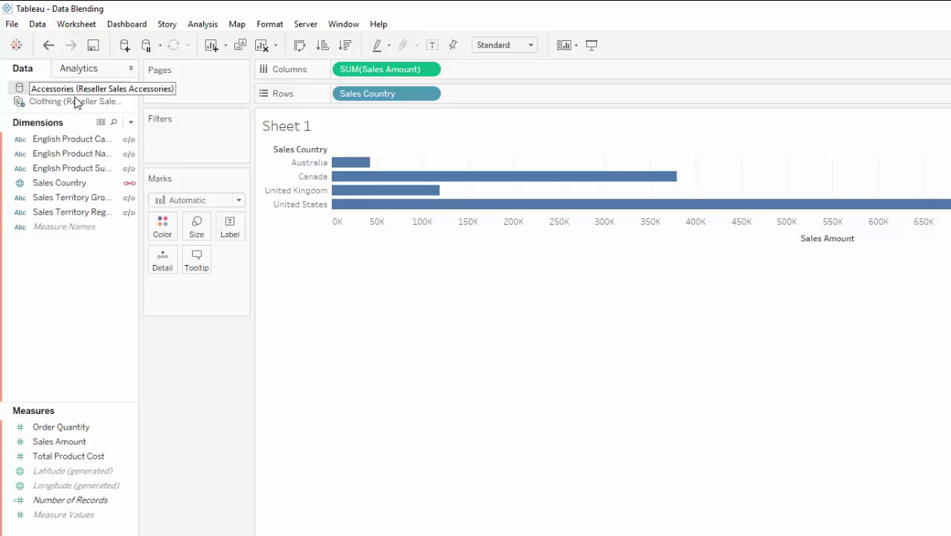
- Show the Accessories data source's fields and widen the field list so the full field names fit
{"action": "left_click", "coordinate": [74, 100]}
{"action": "left_click", "coordinate": [80, 89]}
{"action": "left_click", "coordinate": [85, 101]}
{"action": "left_click", "coordinate": [83, 89]}
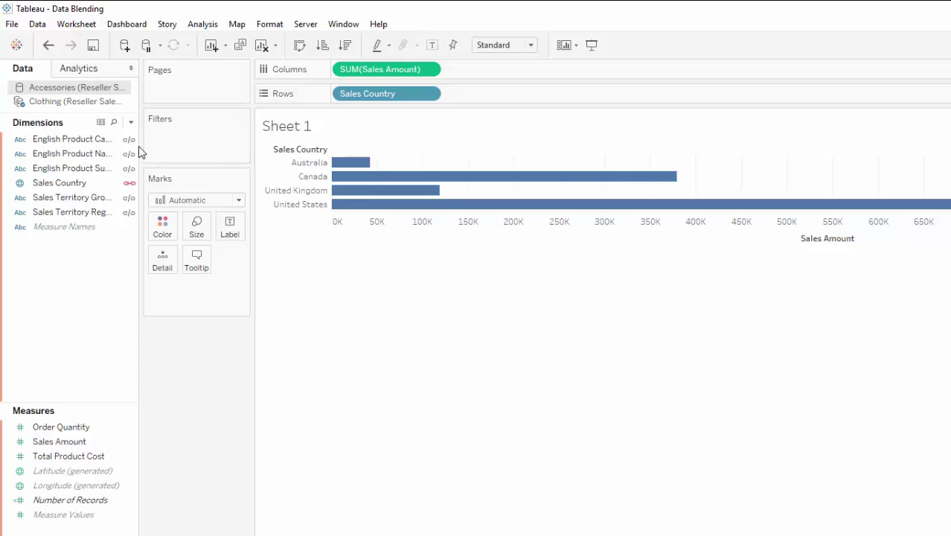
{"action": "left_click_drag", "start_coordinate": [139, 149], "coordinate": [215, 165]}
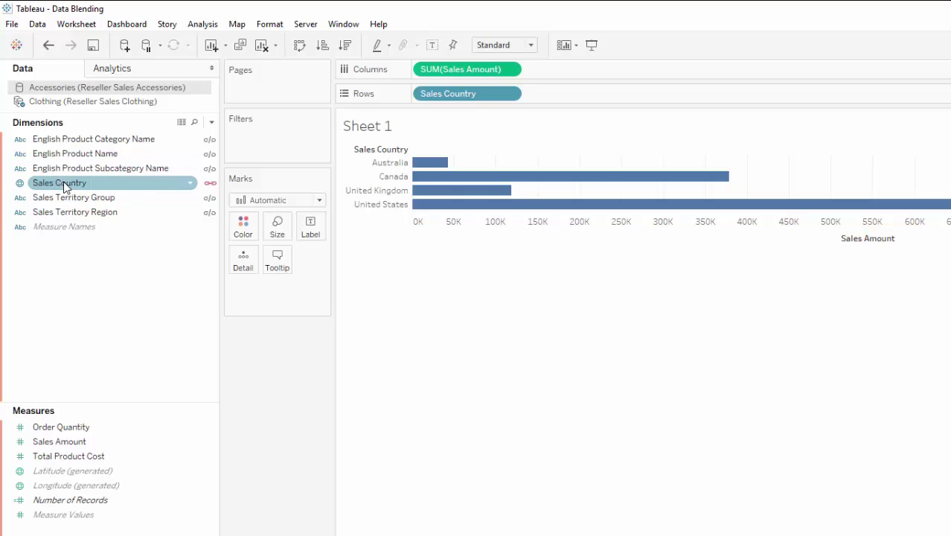
{"action": "key", "text": "ctrl+1"}
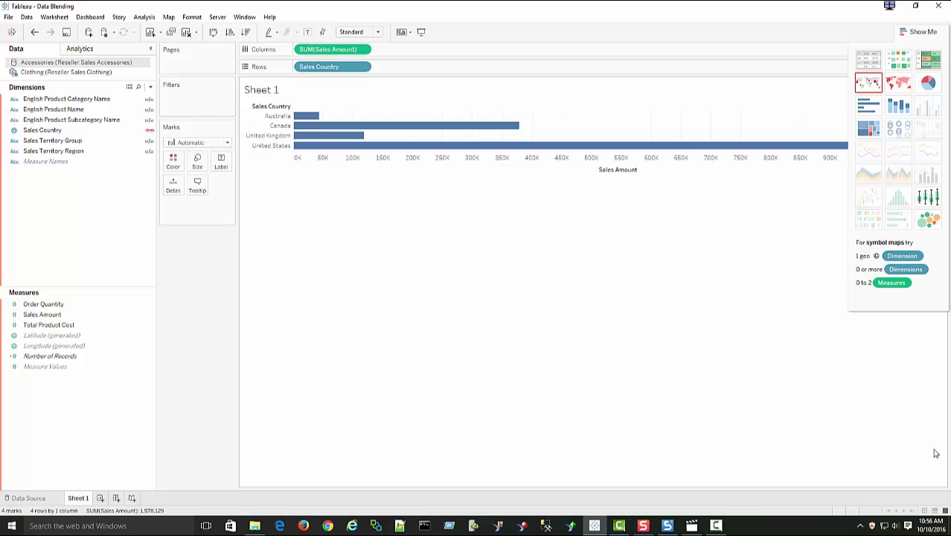
- Rename the Sales Amount measure in the Accessories data source as Accessories Sales
{"action": "left_click", "coordinate": [37, 305]}
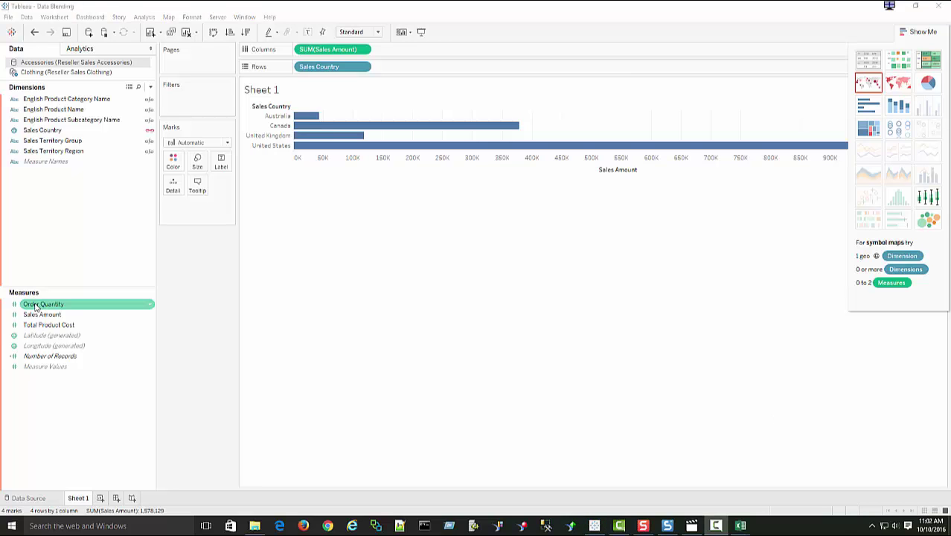
{"action": "left_click", "coordinate": [38, 315]}
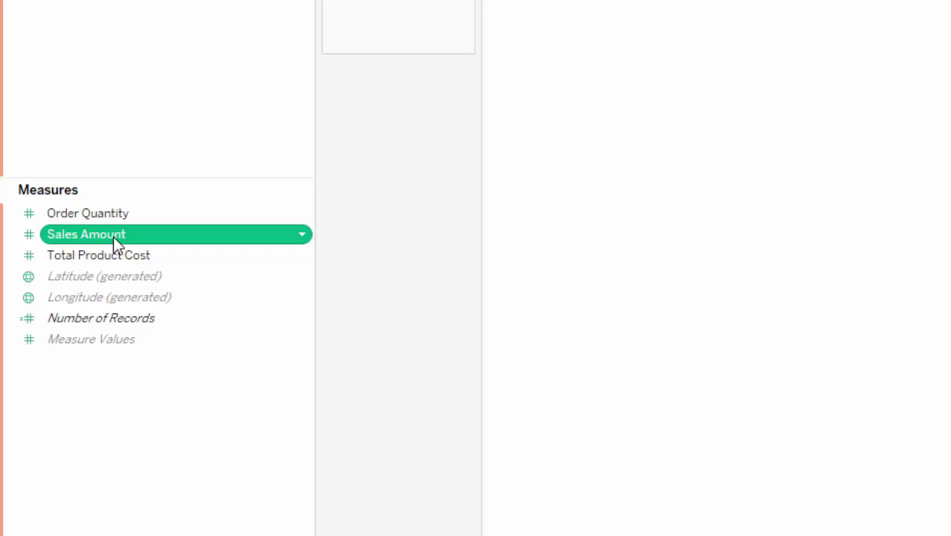
{"action": "right_click", "coordinate": [113, 238]}
{"action": "left_click", "coordinate": [170, 311]}
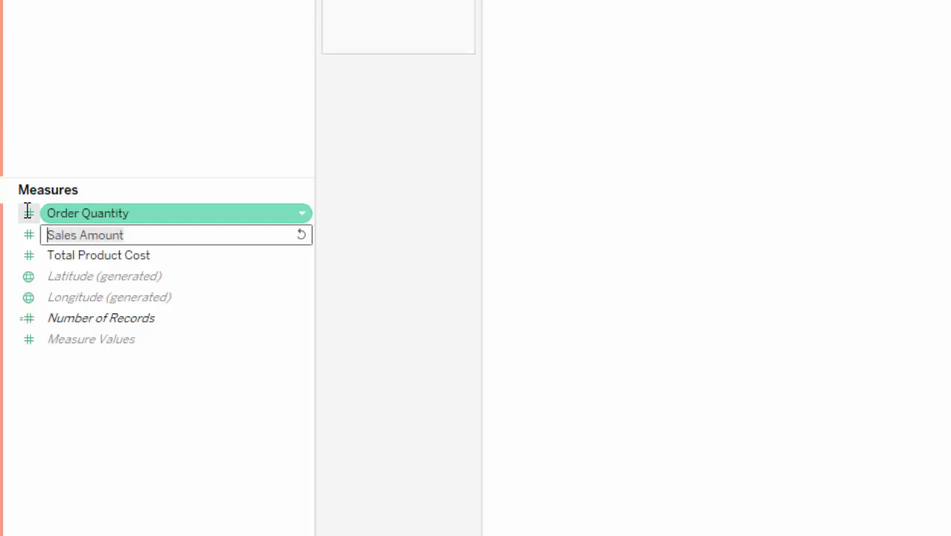
{"action": "type", "text": "Accessories Sales"}
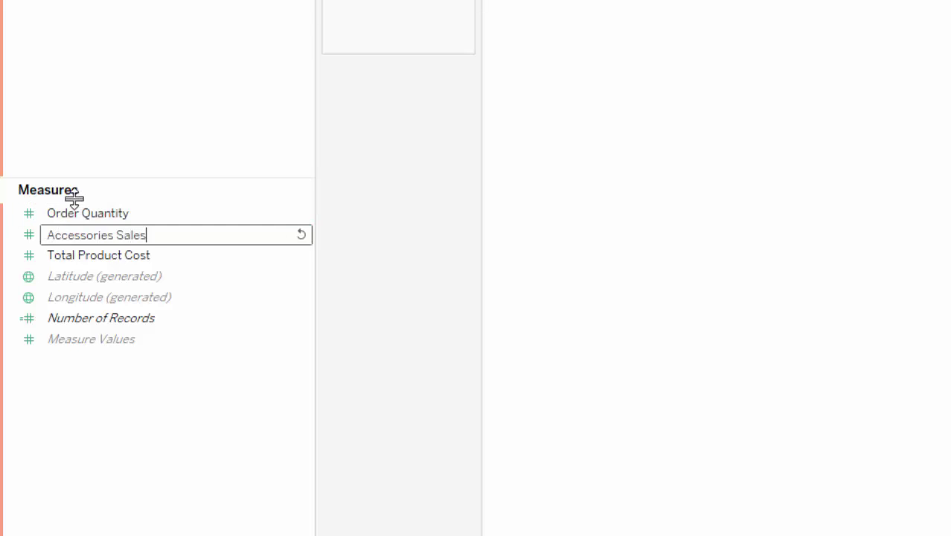
{"action": "key", "text": "Return"}
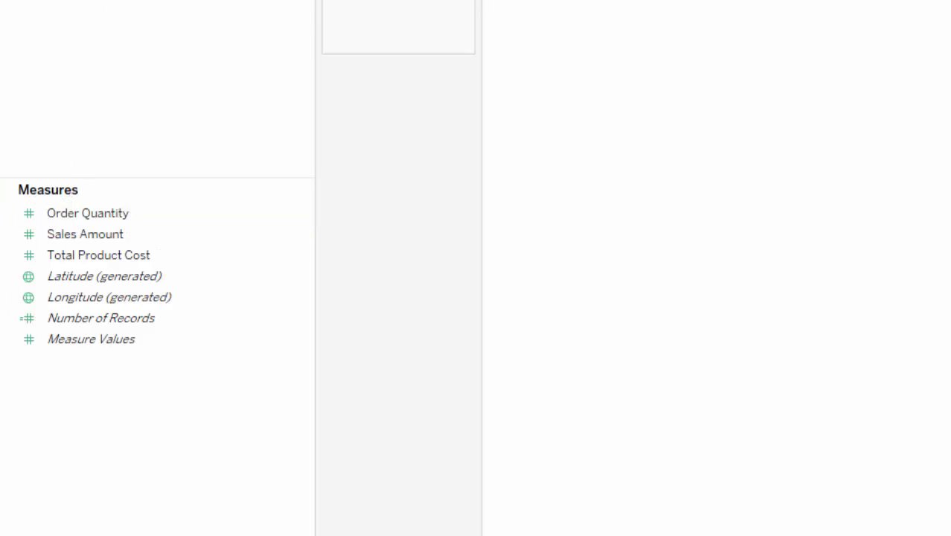
- Rename the Sales Amount measure in the Clothing data source as Clothing Sales
{"action": "left_click", "coordinate": [90, 214]}
{"action": "right_click", "coordinate": [91, 234]}
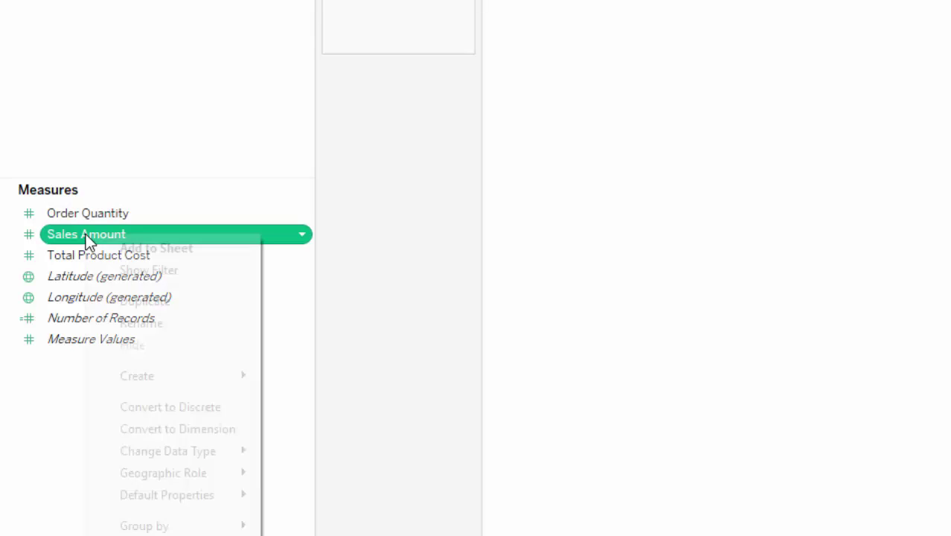
{"action": "left_click", "coordinate": [138, 323]}
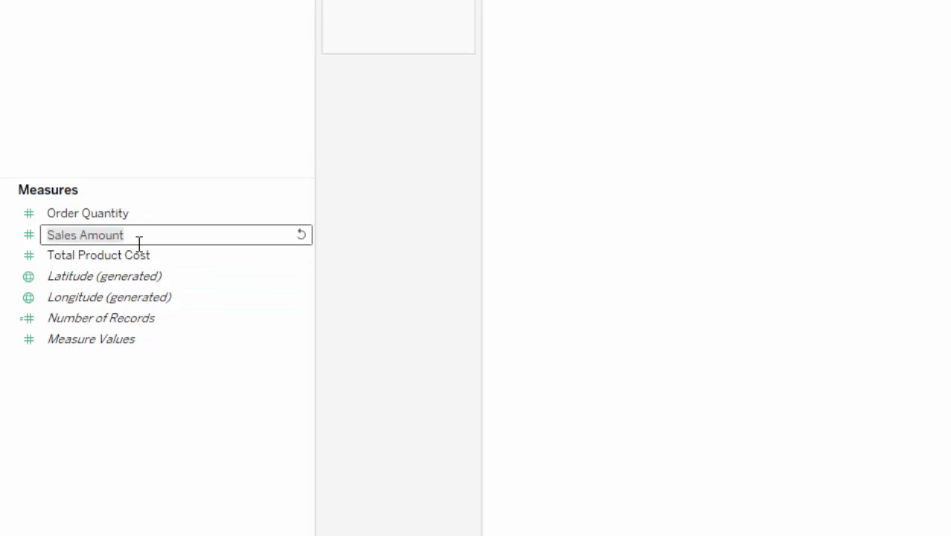
{"action": "left_click_drag", "start_coordinate": [137, 240], "coordinate": [39, 234]}
{"action": "type", "text": "Cl"}
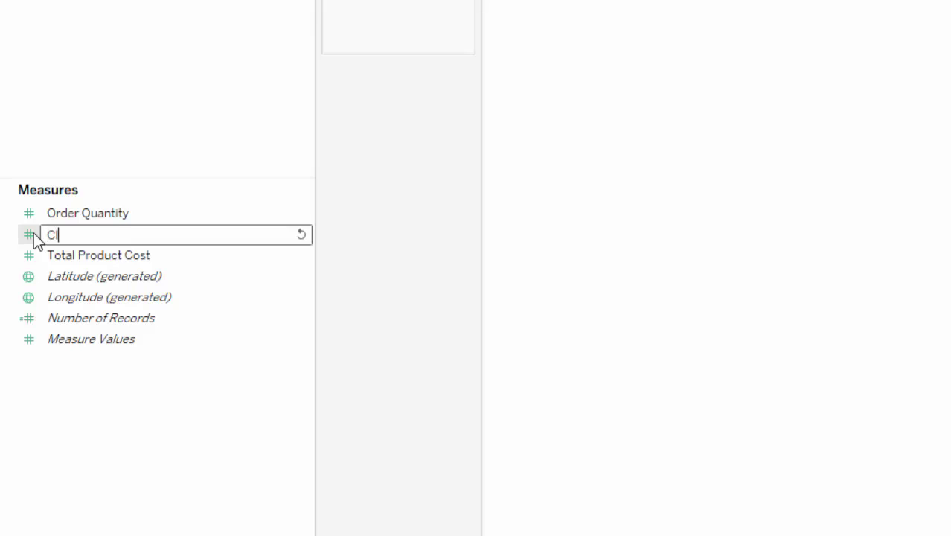
{"action": "type", "text": "othing Sales"}
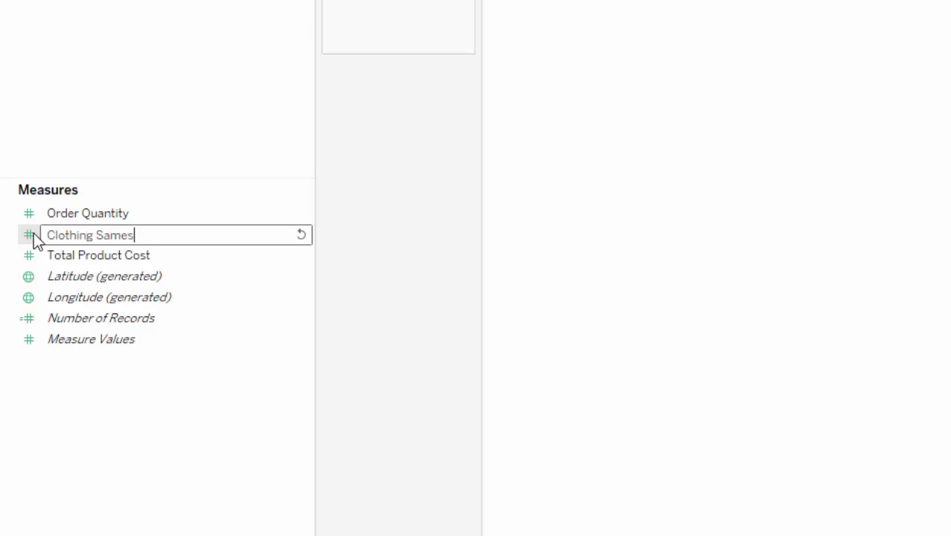
{"action": "key", "text": "BackSpace"}
{"action": "key", "text": "BackSpace"}
{"action": "key", "text": "BackSpace"}
{"action": "type", "text": "les"}
{"action": "key", "text": "Return"}
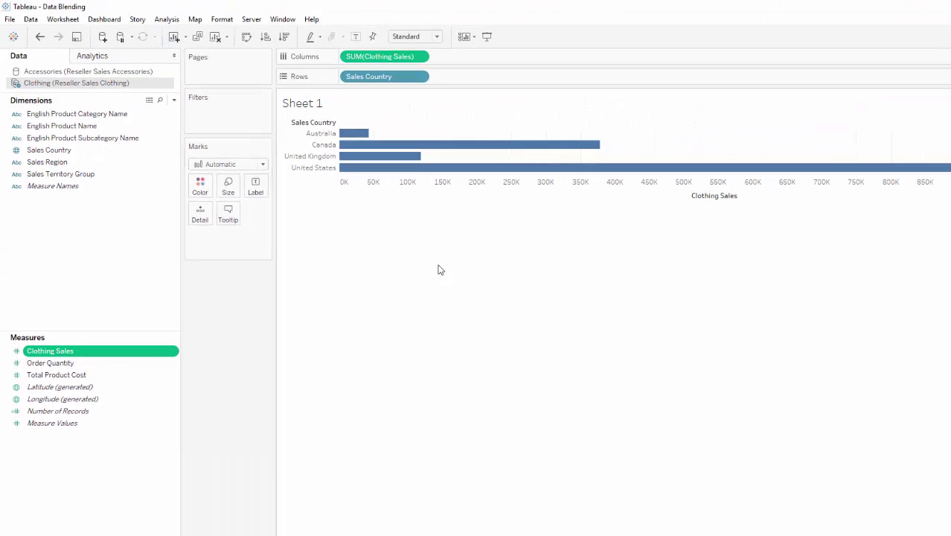
- Add Accessories Sales from the Accessories data source to the chart's columns, after Clothing Sales
{"action": "mouse_move", "coordinate": [709, 202]}
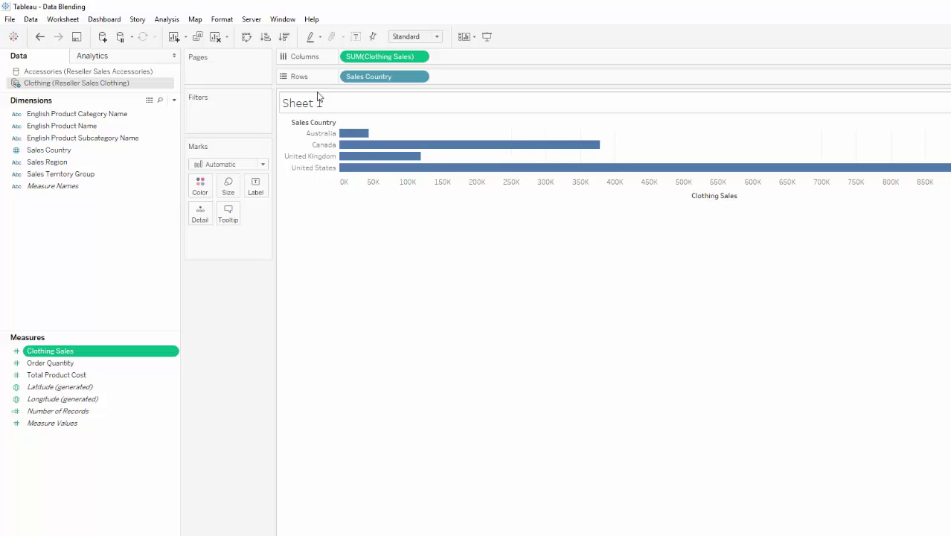
{"action": "left_click", "coordinate": [75, 72]}
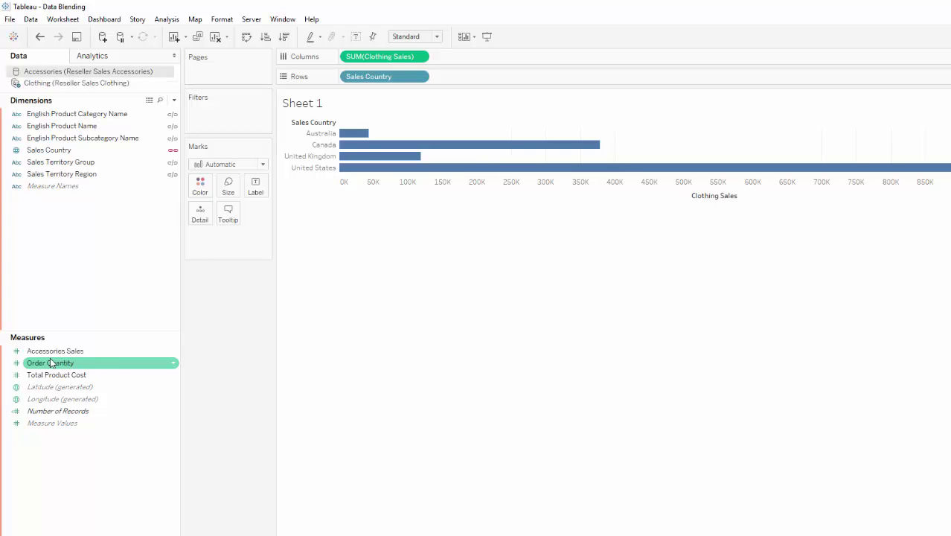
{"action": "left_click_drag", "start_coordinate": [45, 351], "coordinate": [467, 60]}
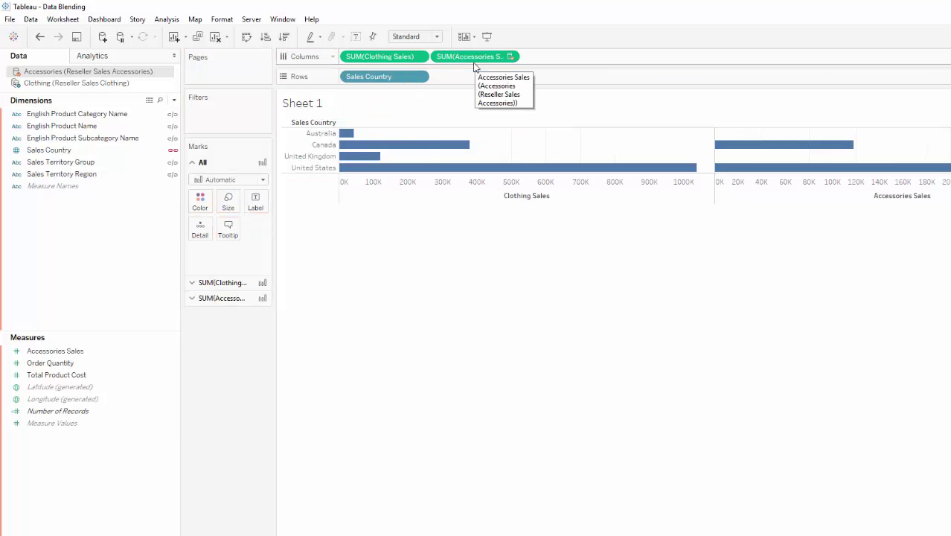
- Switch to the Reseller Sales Accessories workbook in Excel and compare its sales by country with the blended chart
{"action": "mouse_move", "coordinate": [477, 176]}
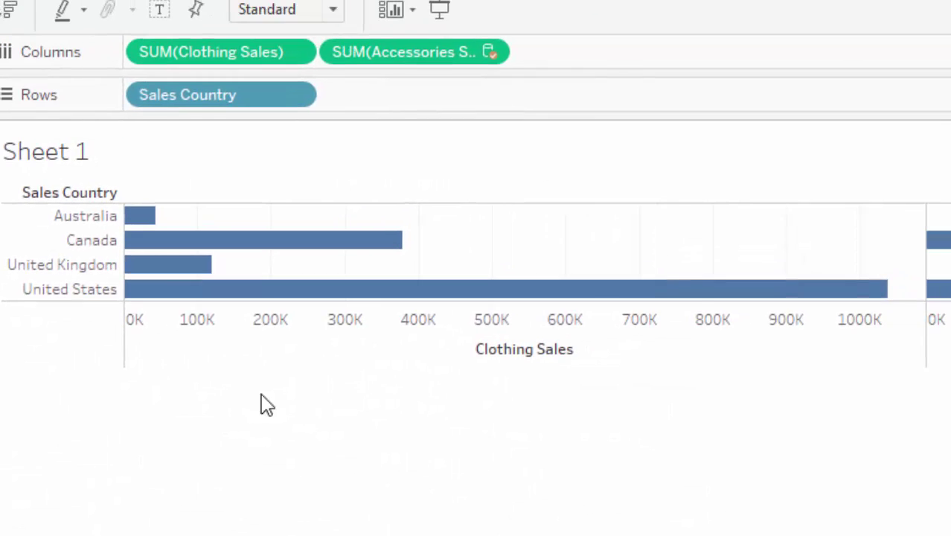
{"action": "mouse_move", "coordinate": [160, 285]}
{"action": "mouse_move", "coordinate": [776, 509]}
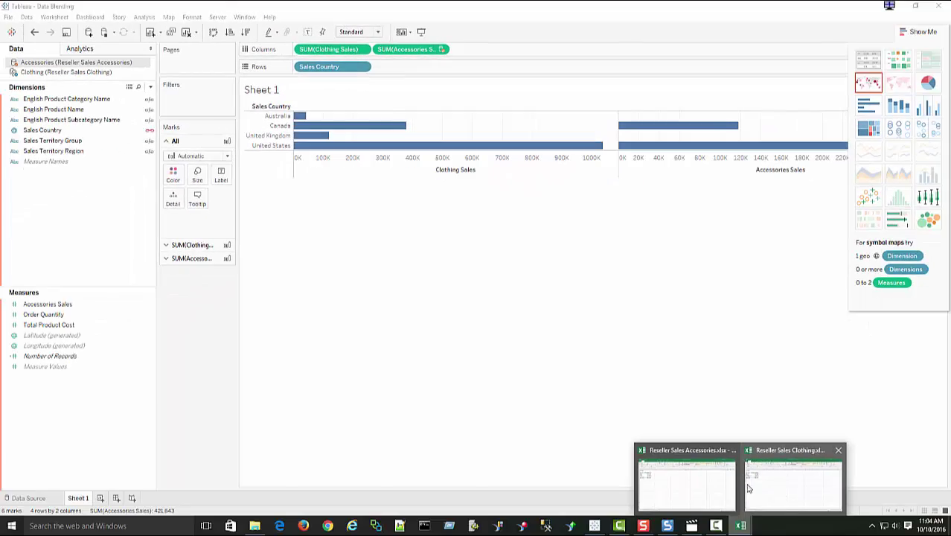
{"action": "left_click", "coordinate": [702, 480]}
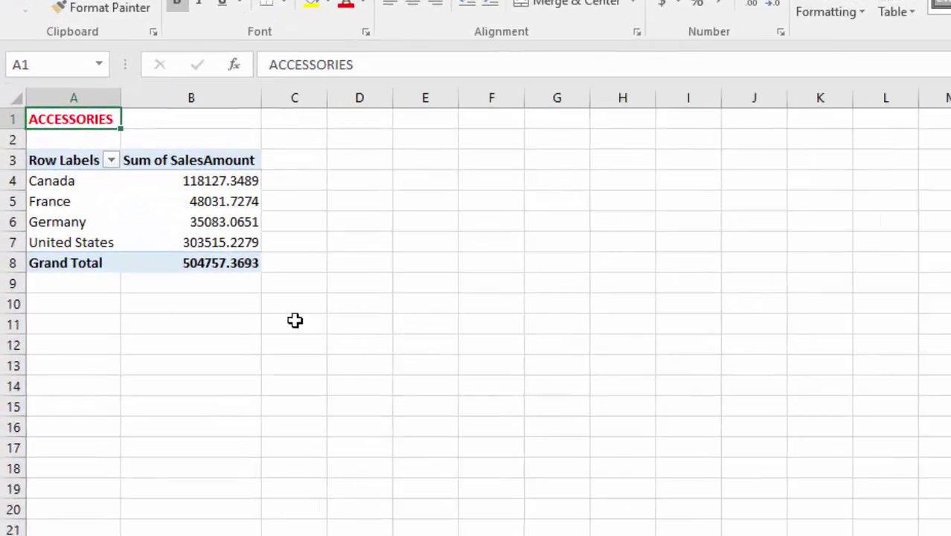
{"action": "left_click", "coordinate": [83, 232]}
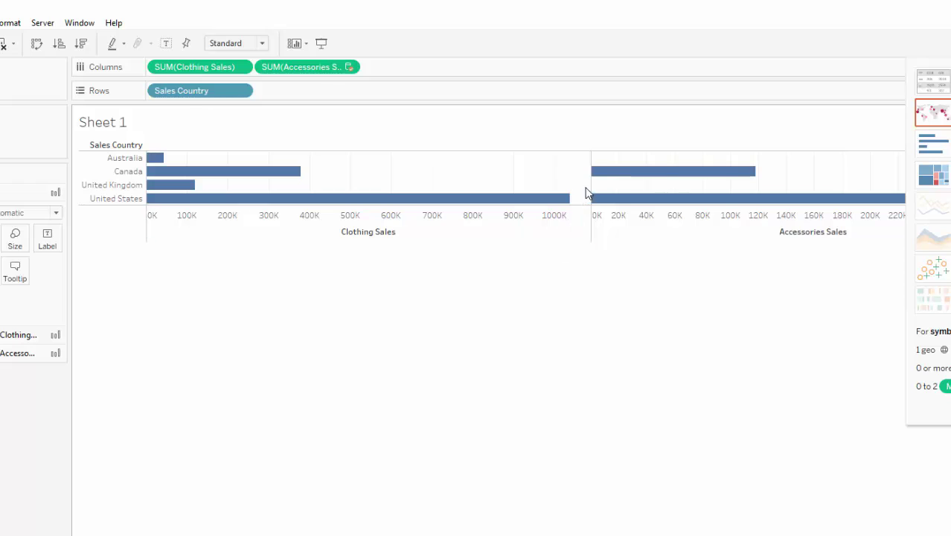
- Compare the countries in the Accessories workbook with the Clothing Sales and Accessories Sales bars in the blended Tableau chart
{"action": "mouse_move", "coordinate": [607, 206]}
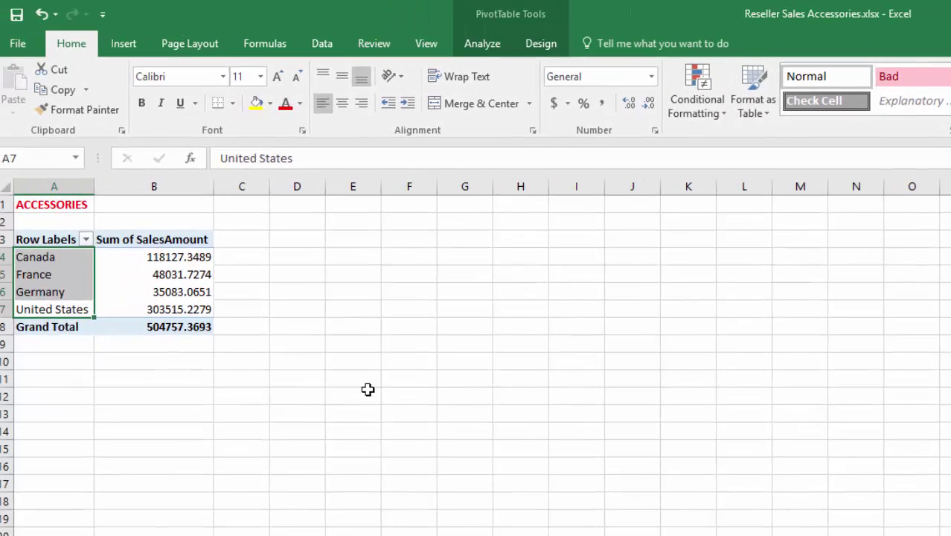
{"action": "left_click_drag", "start_coordinate": [69, 275], "coordinate": [70, 291]}
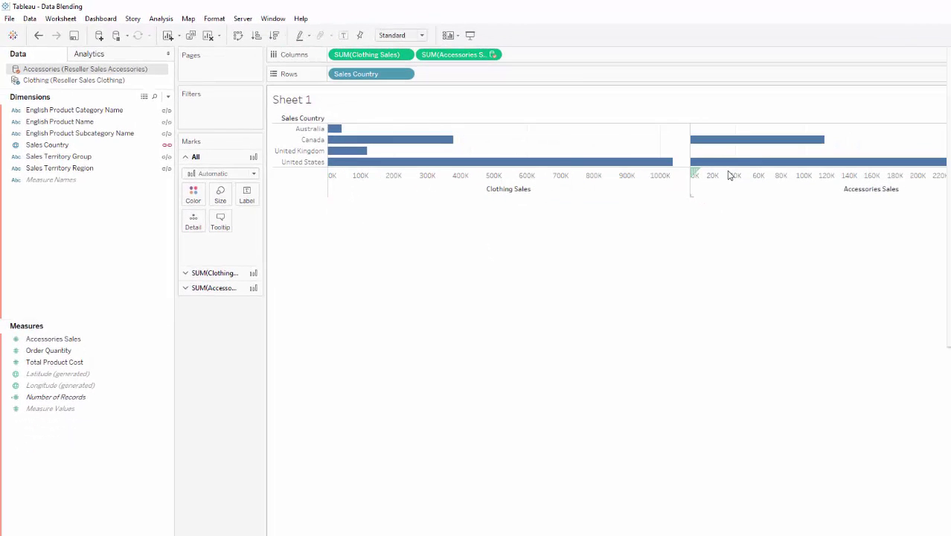
{"action": "mouse_move", "coordinate": [795, 166]}
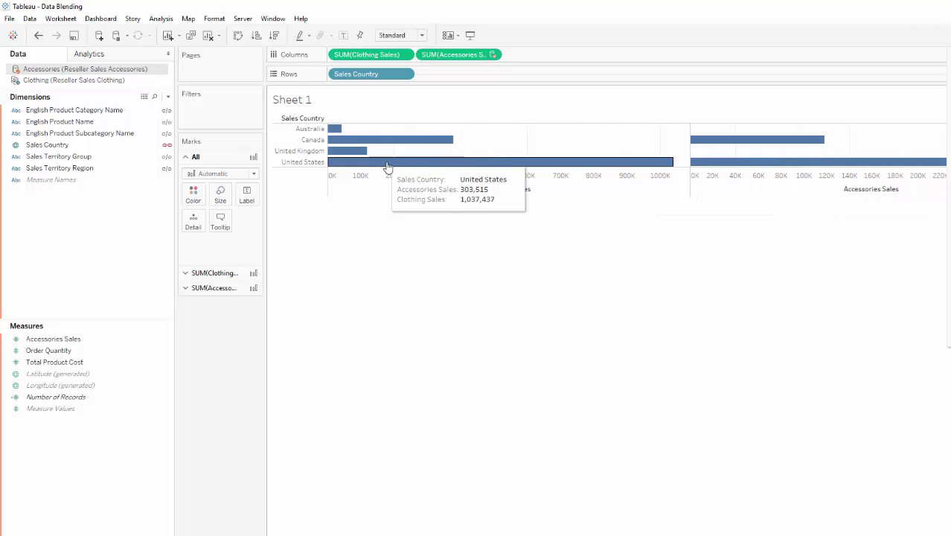
{"action": "mouse_move", "coordinate": [730, 169]}
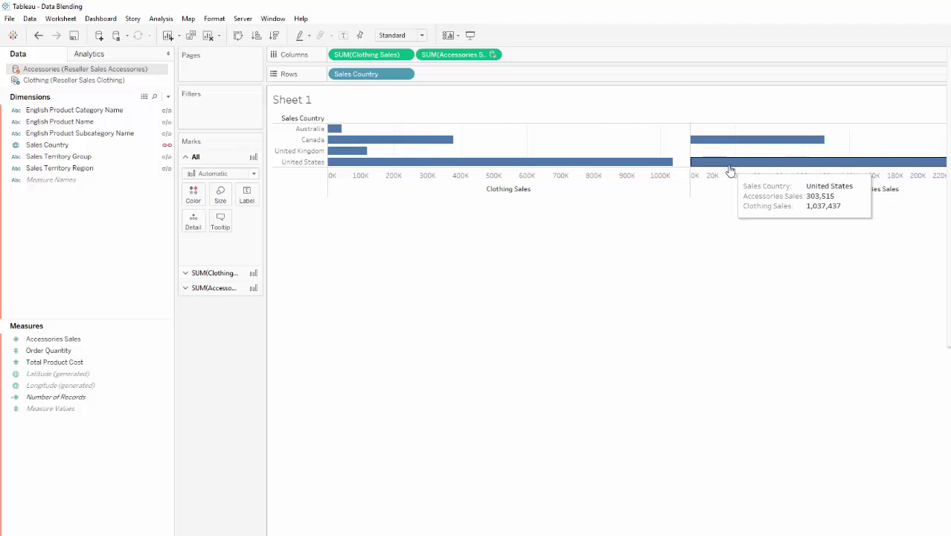
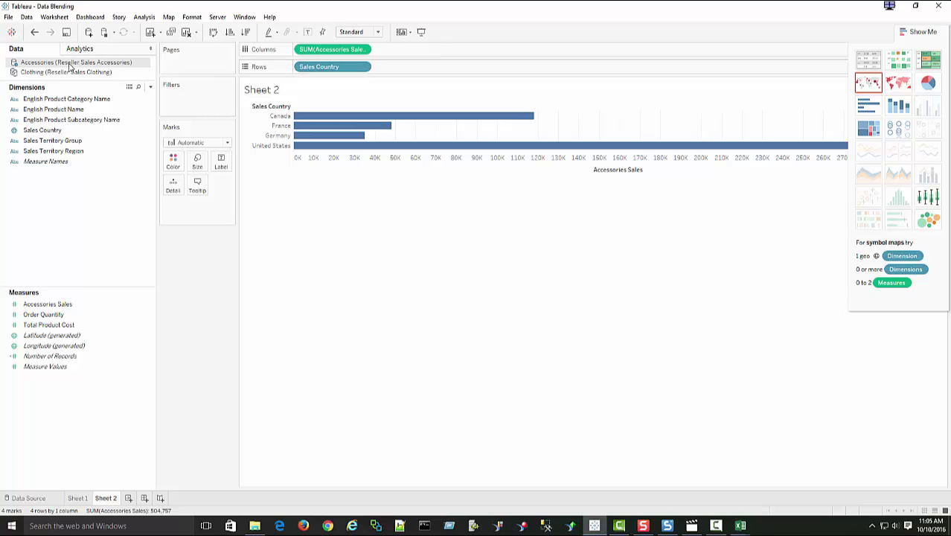
- Add Clothing Sales from the Clothing data source to Sheet 2's columns, after Accessories Sales
{"action": "left_click", "coordinate": [53, 73]}
{"action": "left_click_drag", "start_coordinate": [45, 303], "coordinate": [409, 58]}
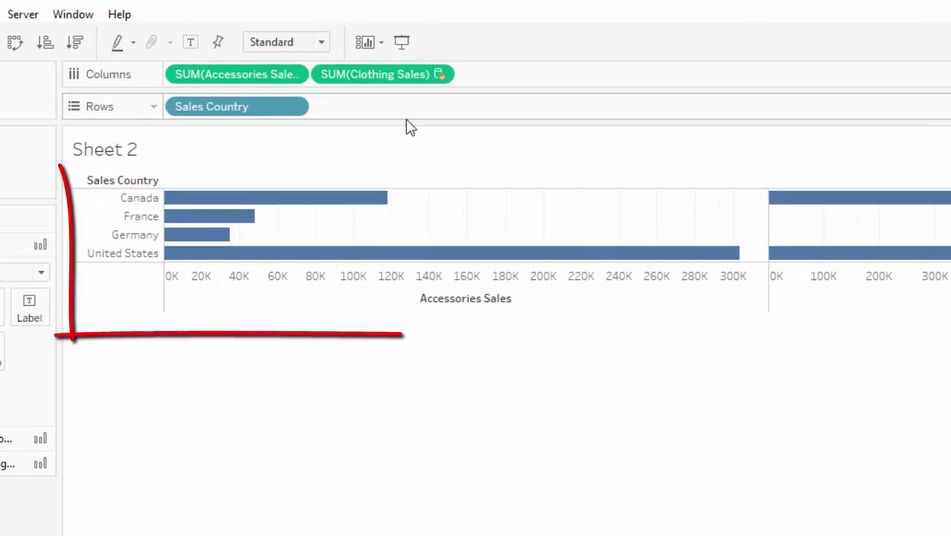
- Compare Sheet 2's blended sales by country with the figures in the Accessories and Clothing workbooks in Excel
{"action": "mouse_move", "coordinate": [253, 194]}
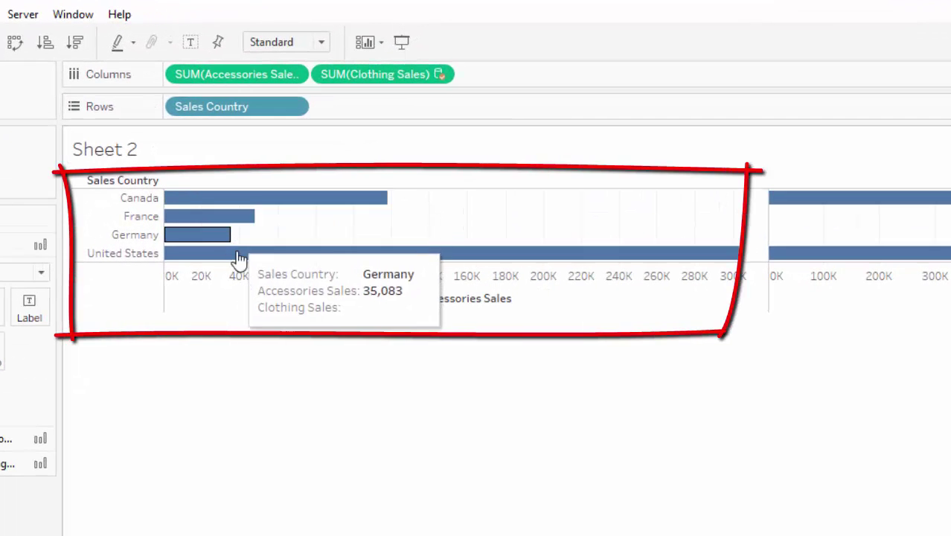
{"action": "mouse_move", "coordinate": [240, 261]}
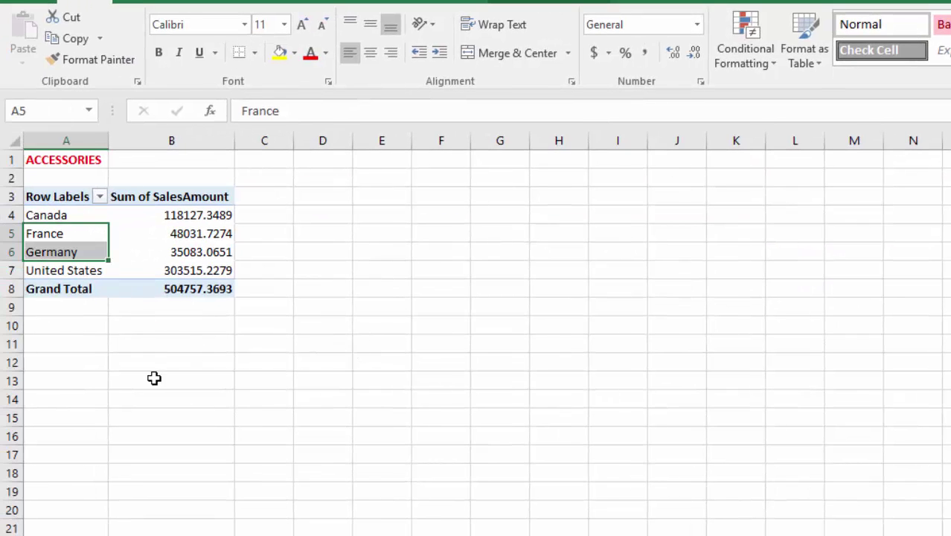
{"action": "left_click", "coordinate": [168, 382]}
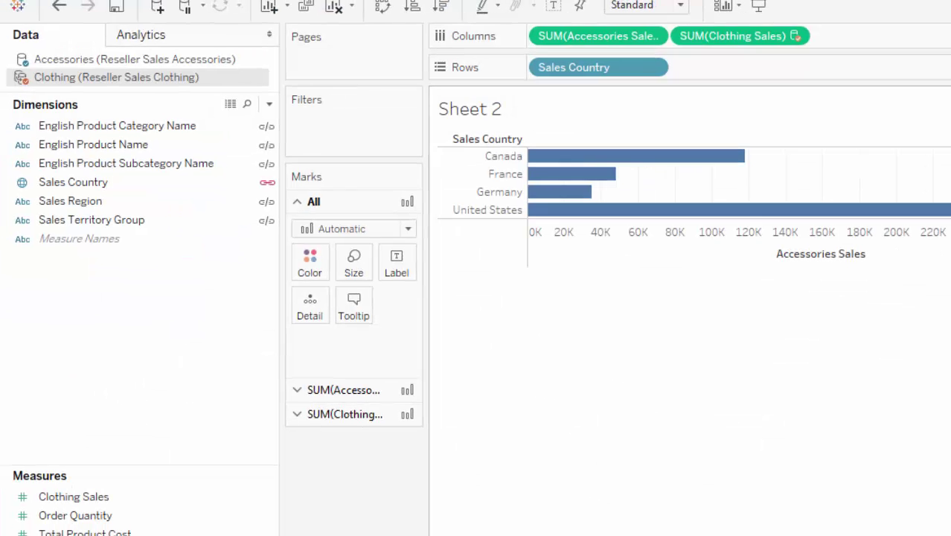
{"action": "key", "text": "ctrl+1"}
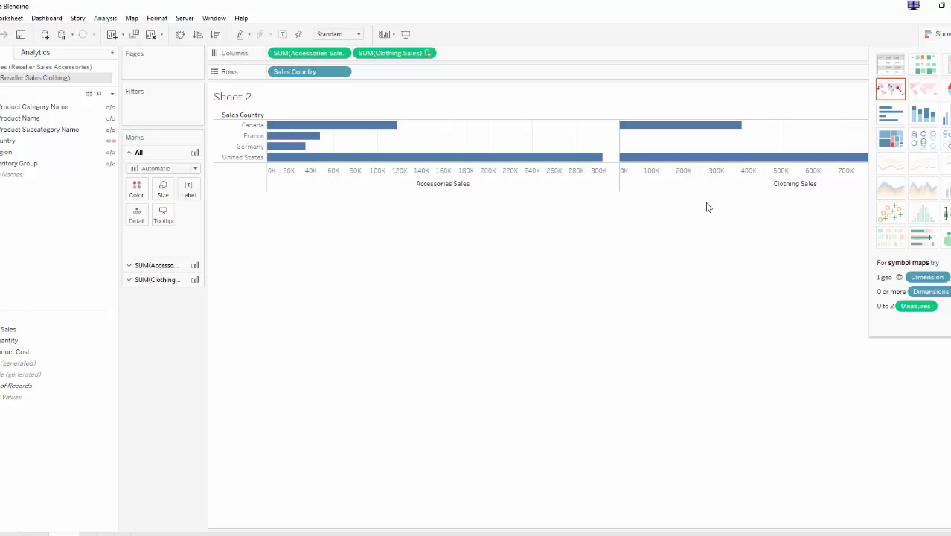
{"action": "mouse_move", "coordinate": [688, 164]}
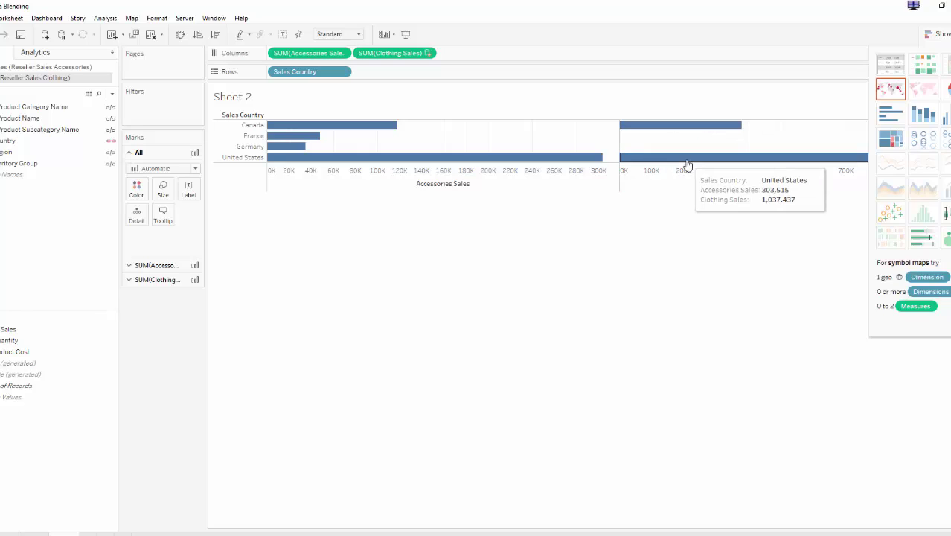
{"action": "left_click", "coordinate": [774, 531]}
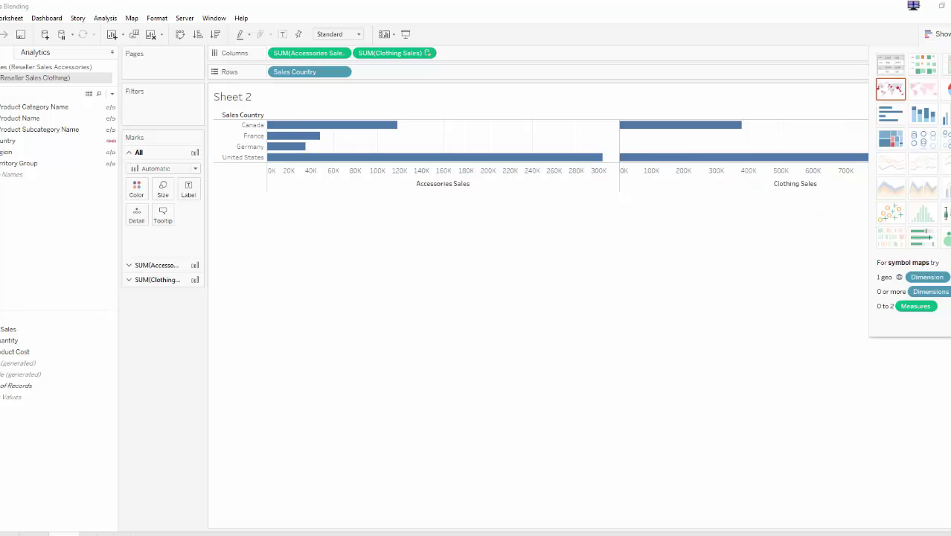
{"action": "left_click", "coordinate": [773, 531]}
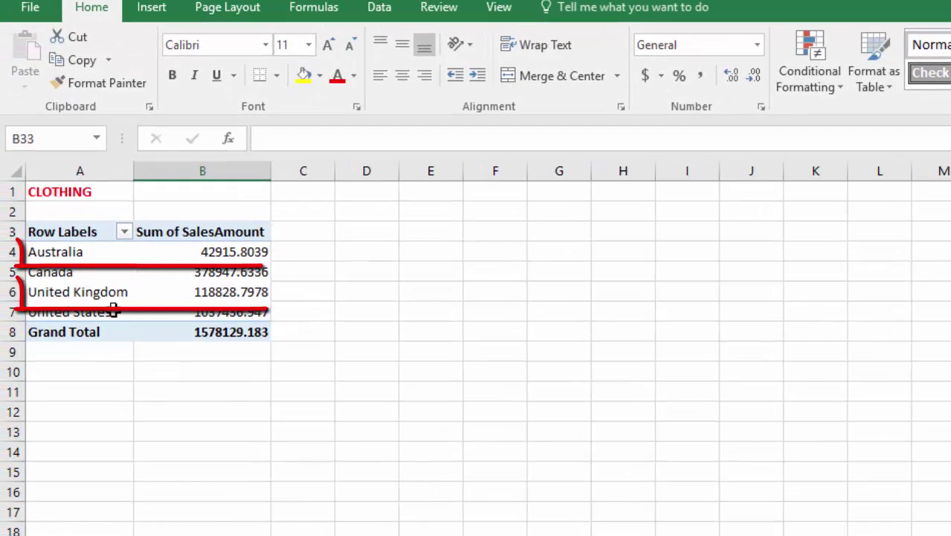
{"action": "left_click", "coordinate": [87, 293]}
{"action": "left_click", "coordinate": [61, 252]}
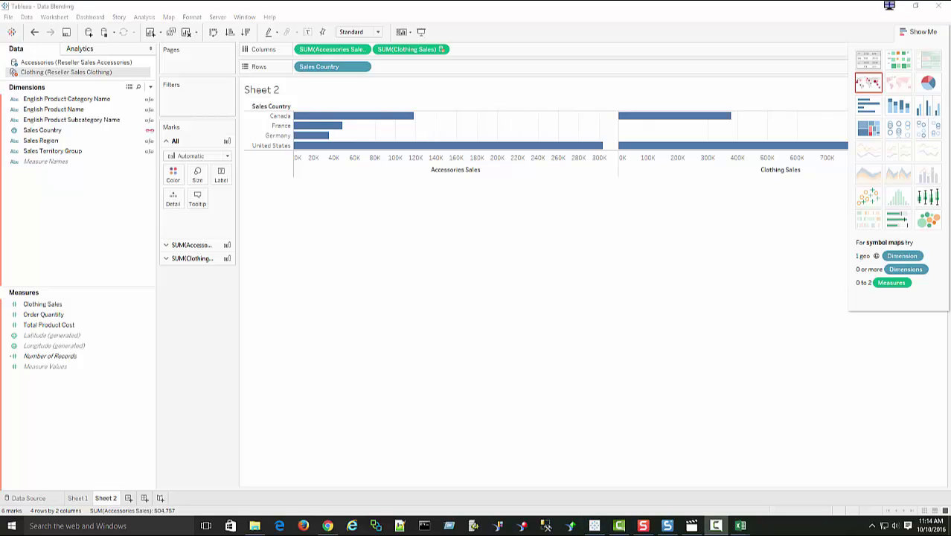
- Hide the Show Me suggestions and review Sheet 1's options for handling null values on the Accessories Sales axis
{"action": "left_click", "coordinate": [920, 31]}
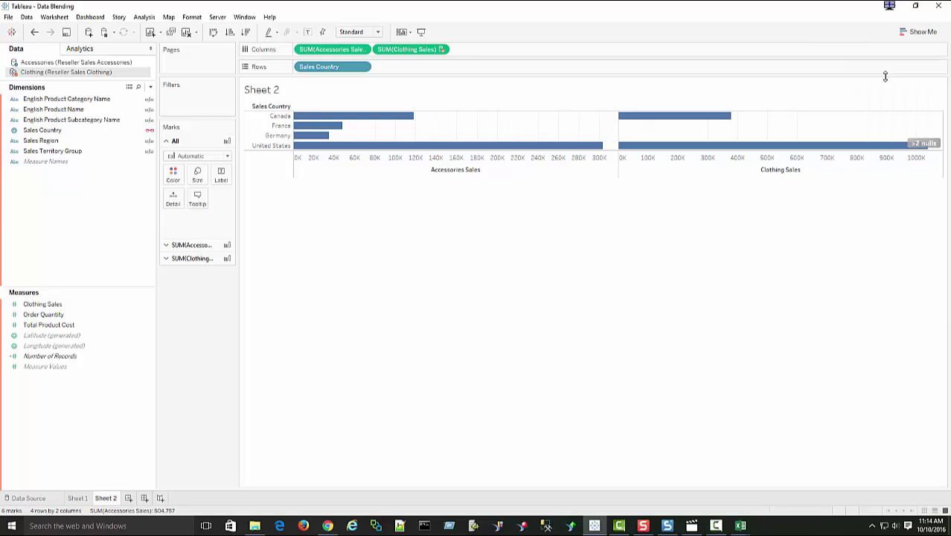
{"action": "mouse_move", "coordinate": [912, 142]}
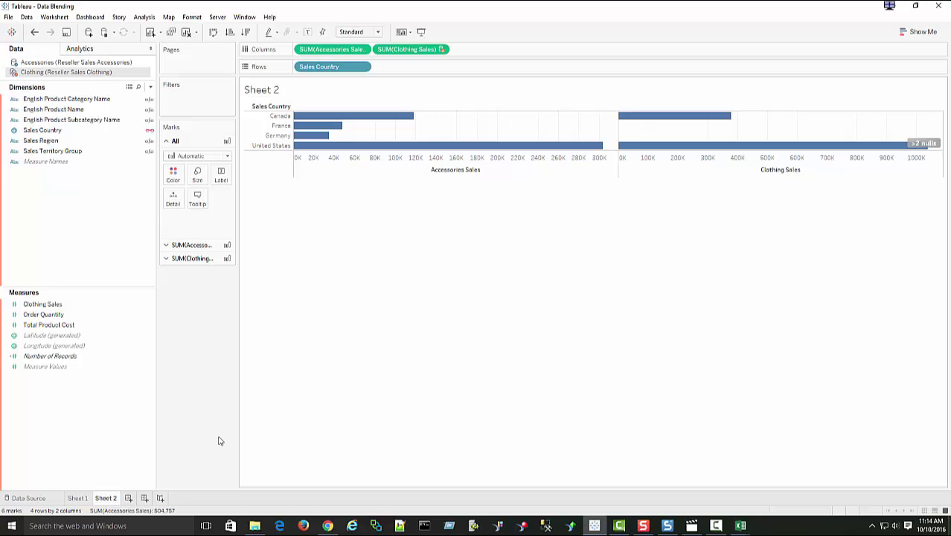
{"action": "left_click", "coordinate": [77, 498]}
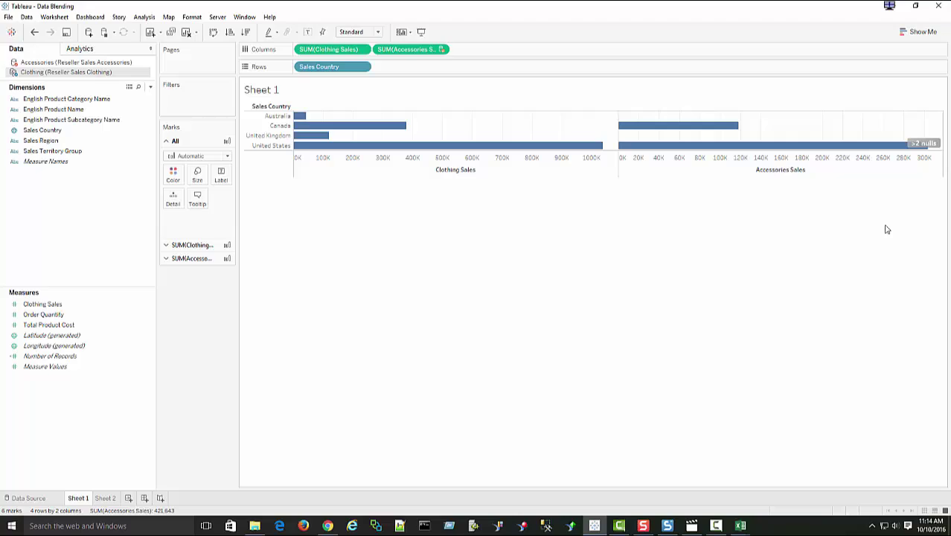
{"action": "mouse_move", "coordinate": [925, 145]}
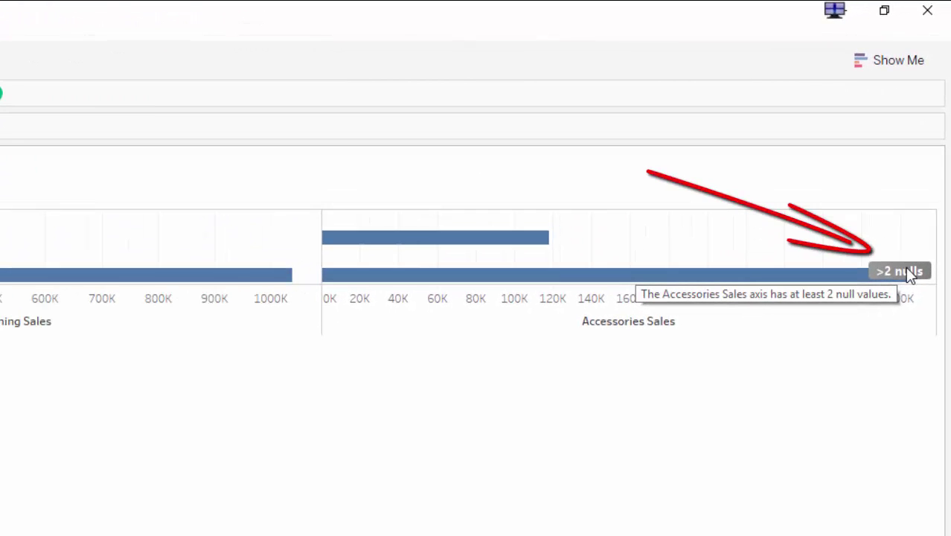
{"action": "left_click", "coordinate": [909, 273]}
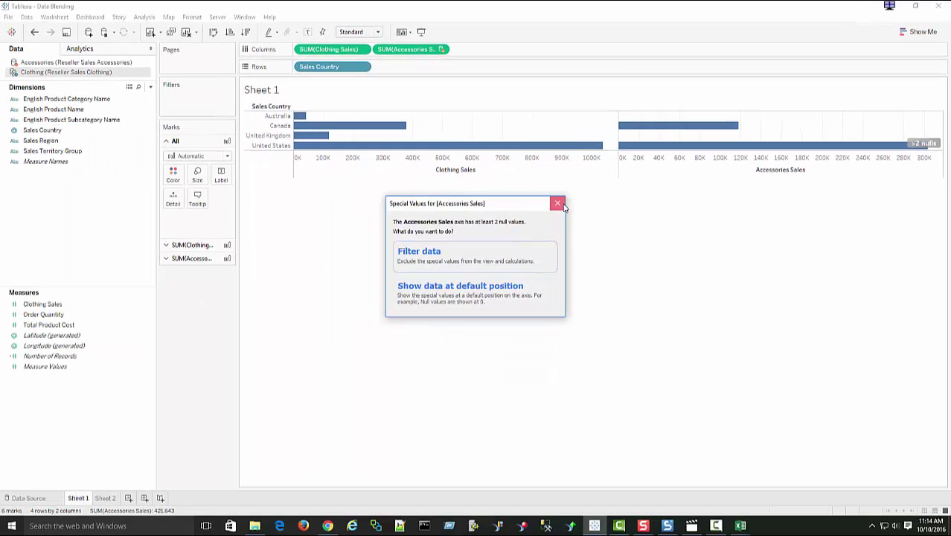
{"action": "left_click", "coordinate": [350, 310]}
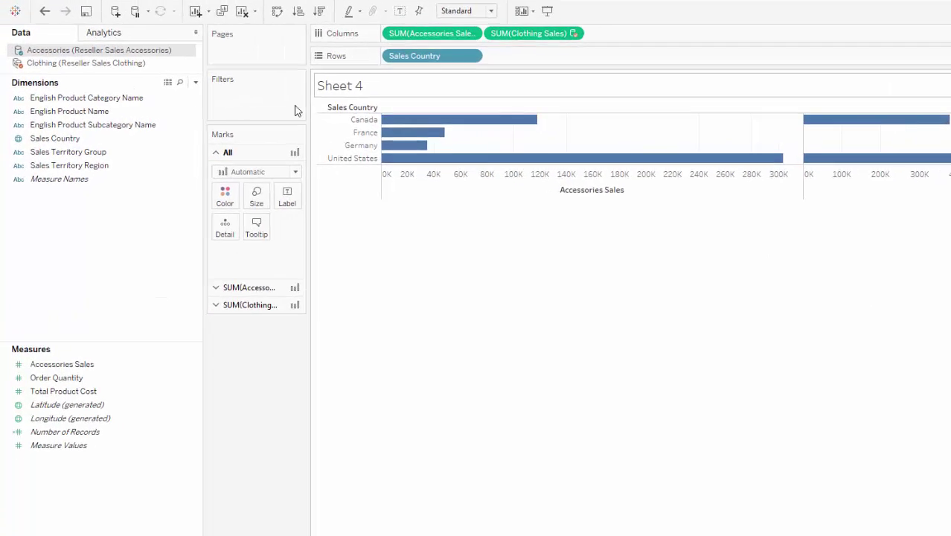
- Check the Clothing data source's linking field on Sheet 4 and add Sales Territory Region from Accessories to the rows, after Sales Country
{"action": "left_click", "coordinate": [89, 72]}
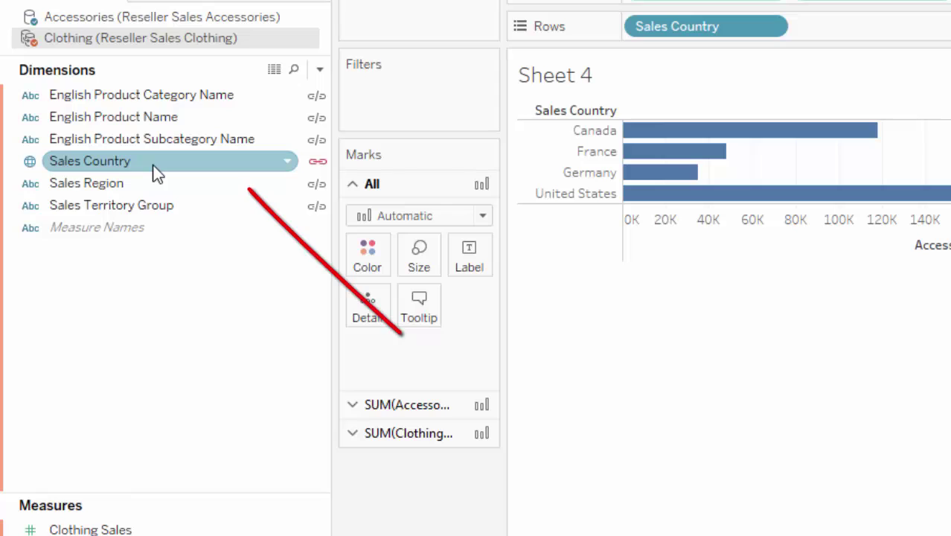
{"action": "mouse_move", "coordinate": [727, 203]}
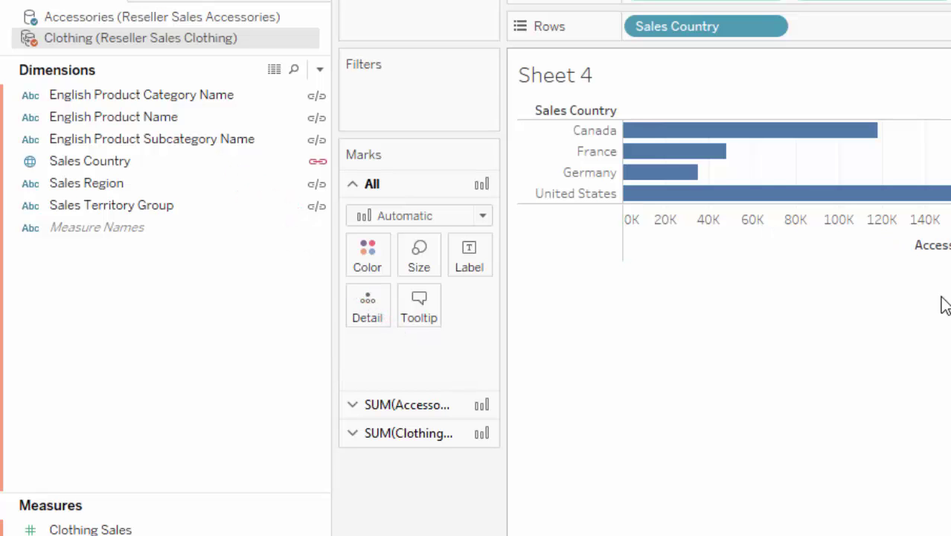
{"action": "left_click", "coordinate": [141, 18]}
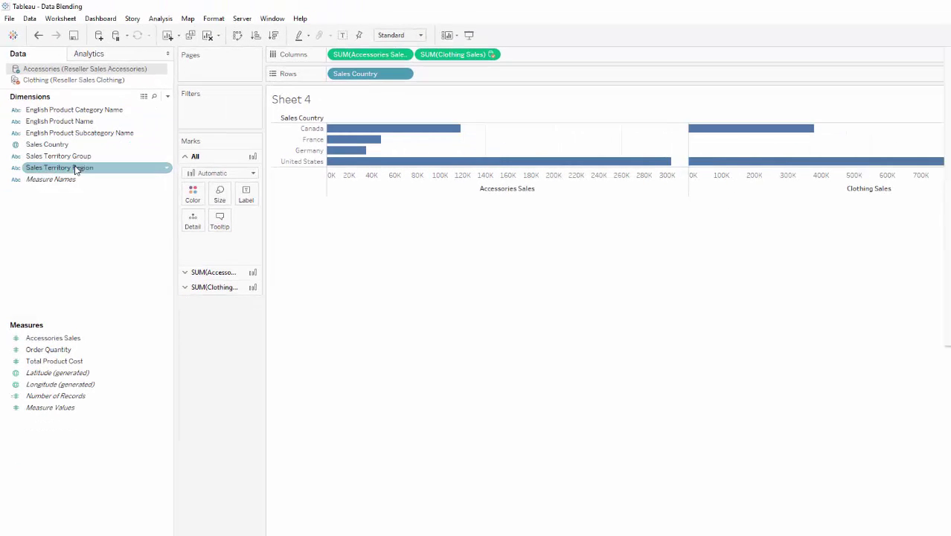
{"action": "left_click_drag", "start_coordinate": [75, 164], "coordinate": [485, 77]}
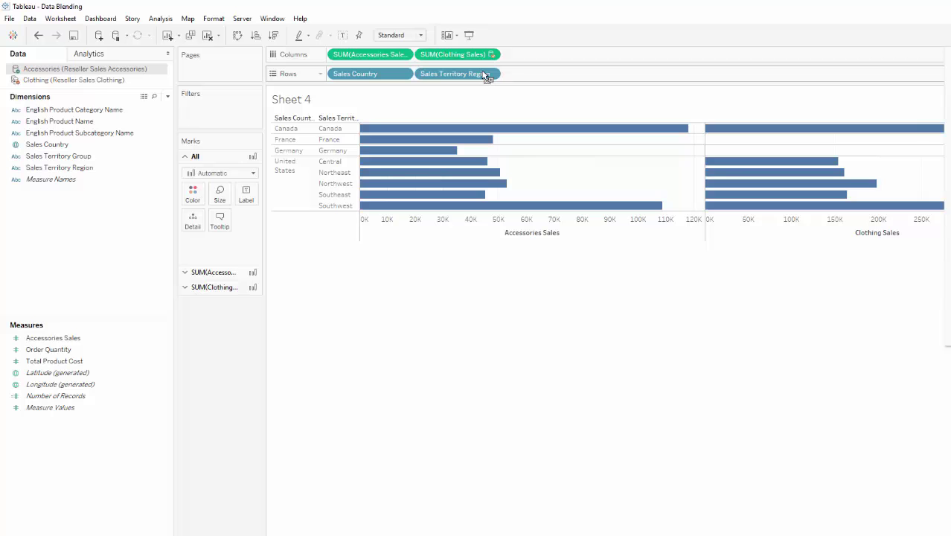
- Break the Sales Region link in the Clothing data source, inspect the Clothing Sales bars by region, and restore the link
{"action": "left_click", "coordinate": [80, 81]}
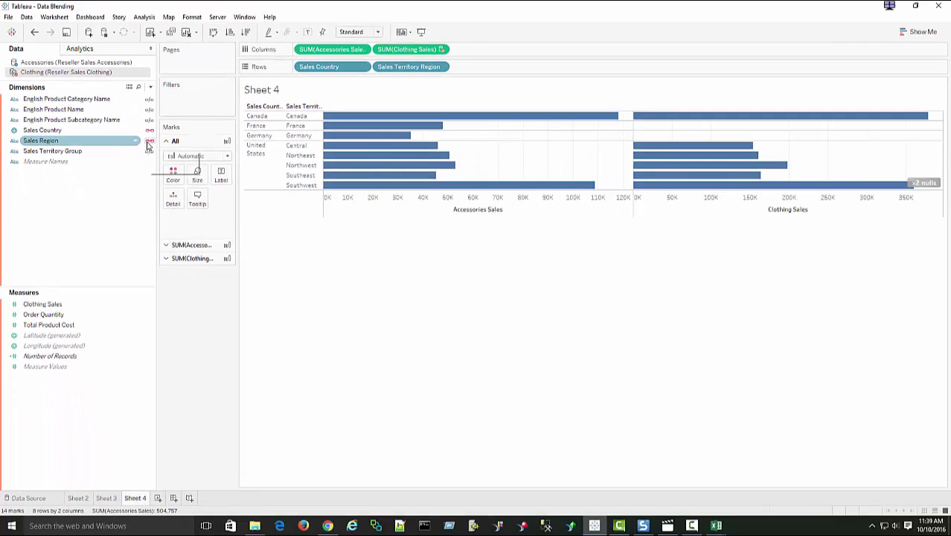
{"action": "left_click", "coordinate": [148, 142]}
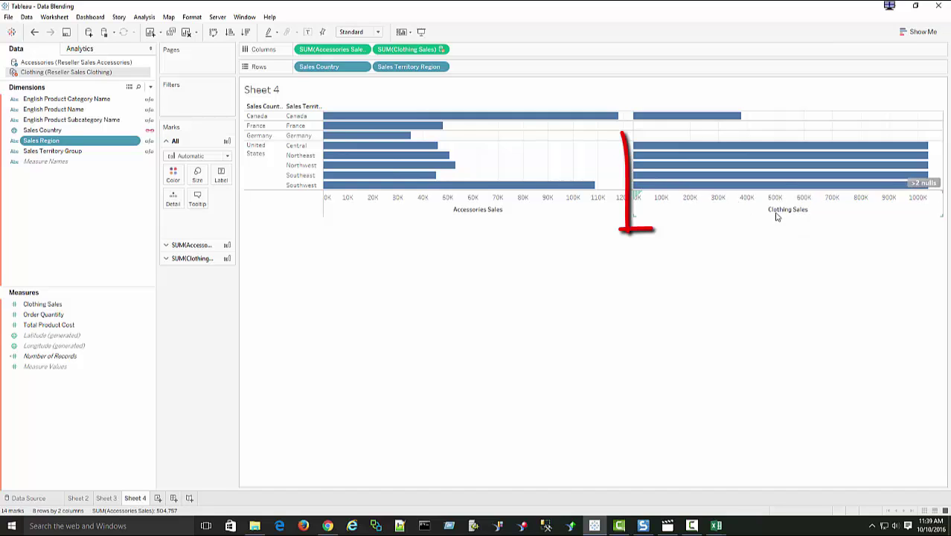
{"action": "mouse_move", "coordinate": [797, 149]}
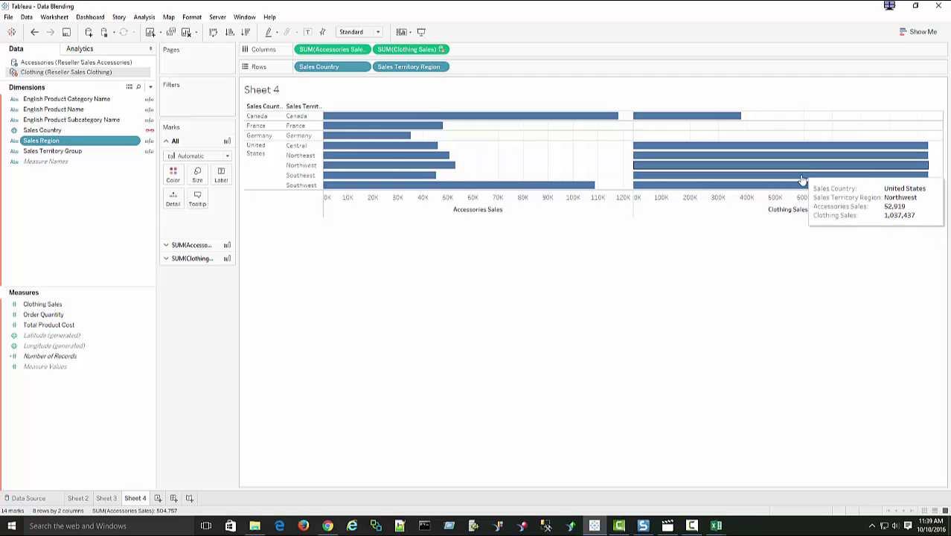
{"action": "mouse_move", "coordinate": [801, 181]}
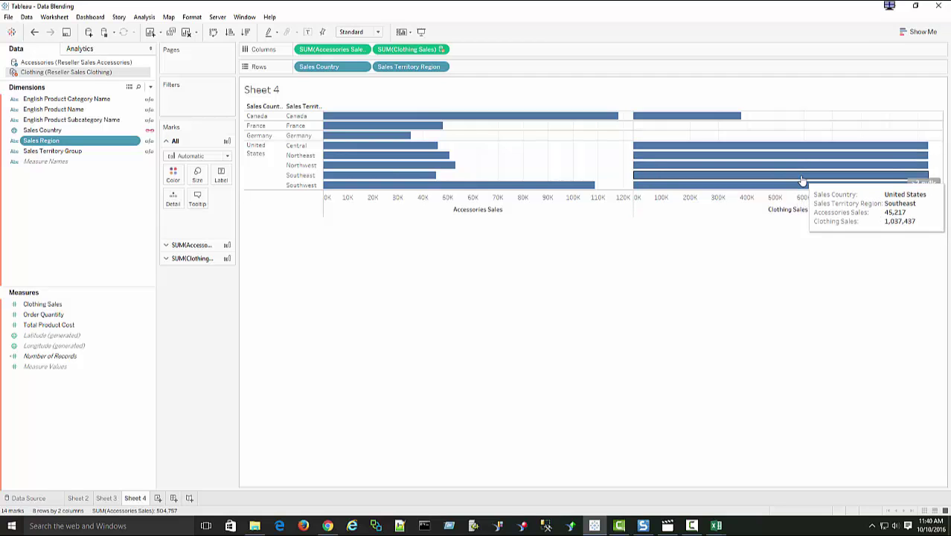
{"action": "left_click", "coordinate": [150, 142]}
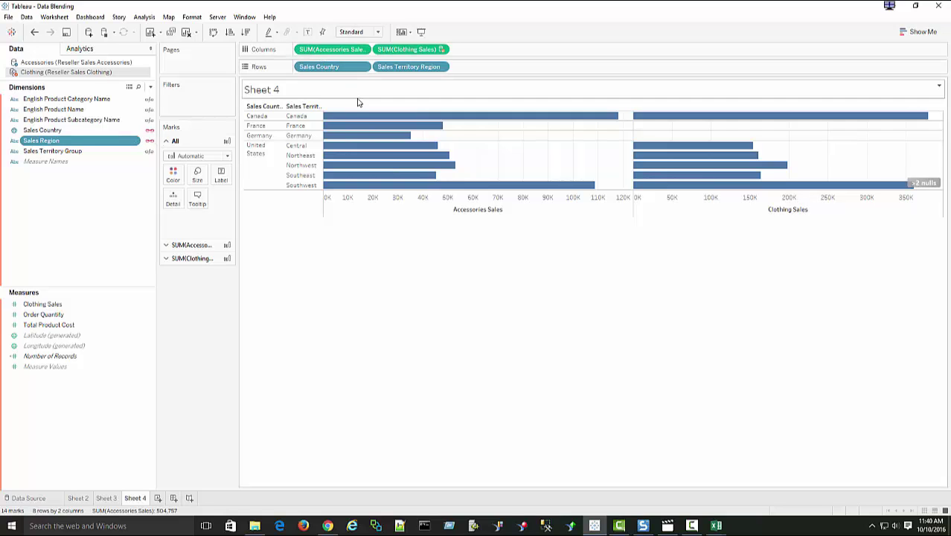
- Replace Sales Territory Region in Sheet 4's rows with Sales Region from the Clothing data source
{"action": "left_click", "coordinate": [69, 63]}
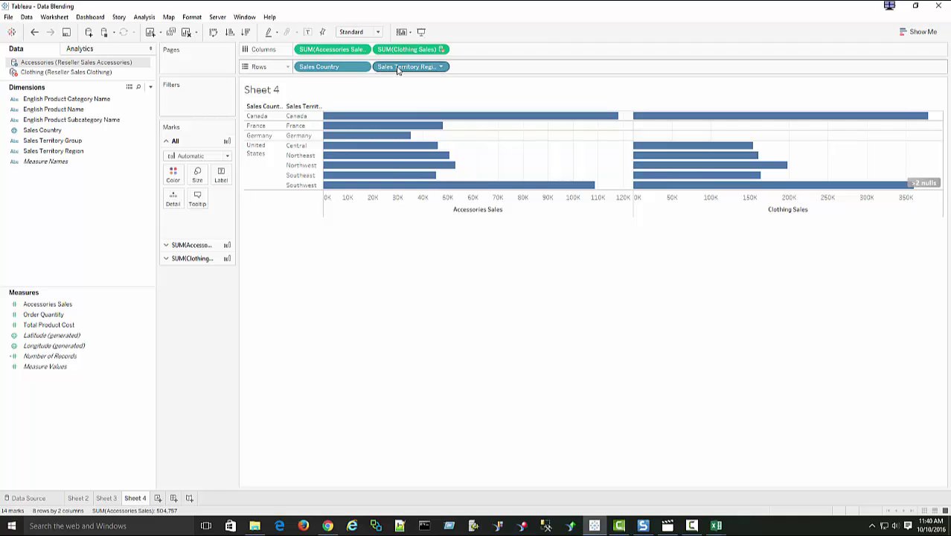
{"action": "left_click_drag", "start_coordinate": [401, 67], "coordinate": [39, 150]}
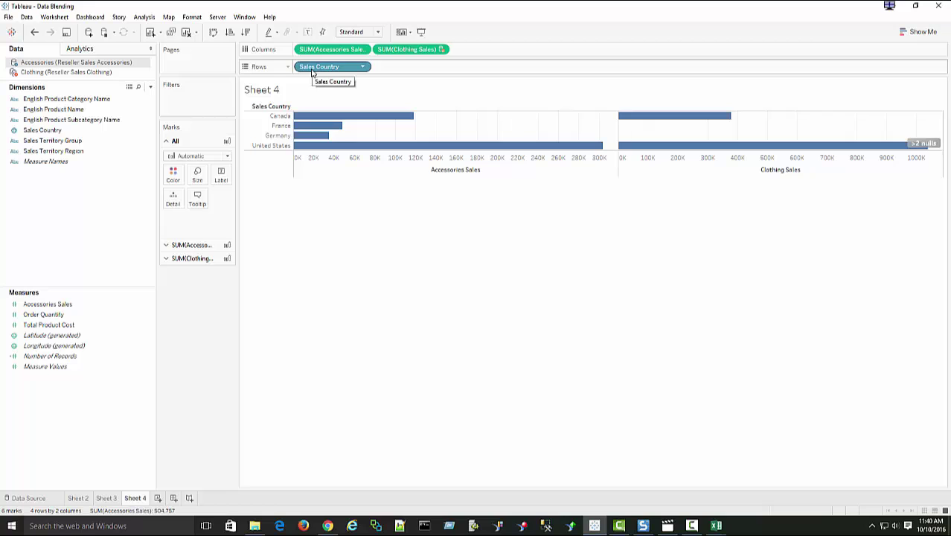
{"action": "left_click", "coordinate": [37, 73]}
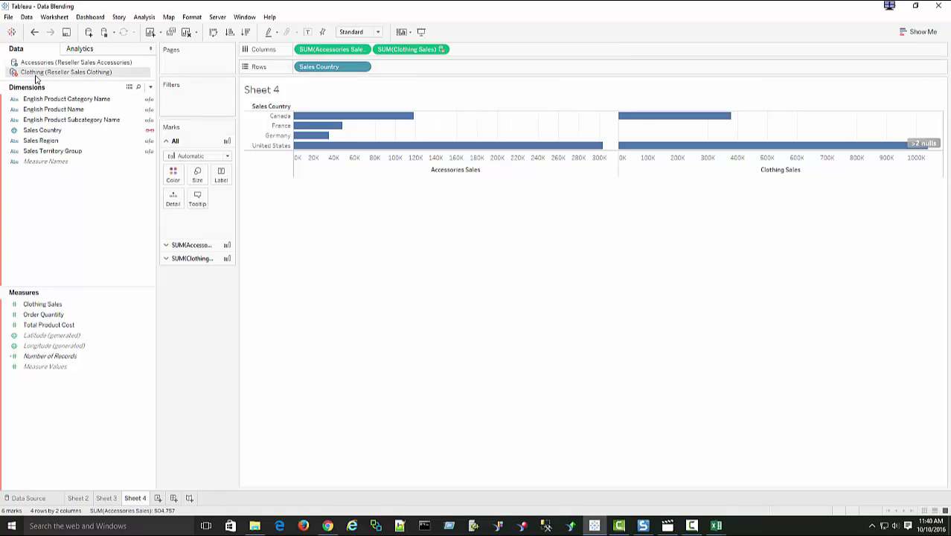
{"action": "left_click_drag", "start_coordinate": [40, 141], "coordinate": [409, 76]}
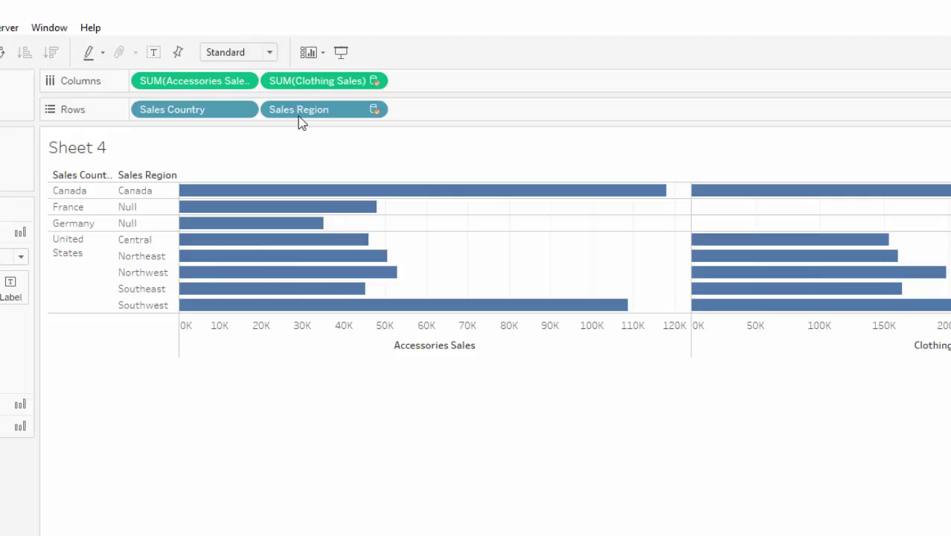
- Replace Sales Region in Sheet 4's rows with Sales Territory Region from the Accessories data source
{"action": "left_click_drag", "start_coordinate": [299, 116], "coordinate": [0, 218]}
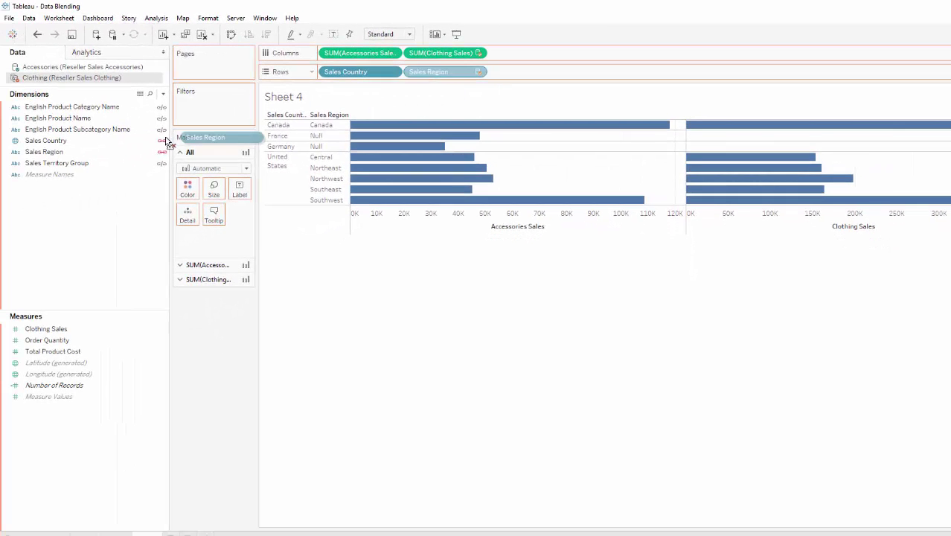
{"action": "mouse_move", "coordinate": [167, 142]}
{"action": "left_mouse_down"}
{"action": "mouse_move", "coordinate": [75, 142]}
{"action": "mouse_move", "coordinate": [430, 82]}
{"action": "left_mouse_up"}
{"action": "left_click", "coordinate": [64, 66]}
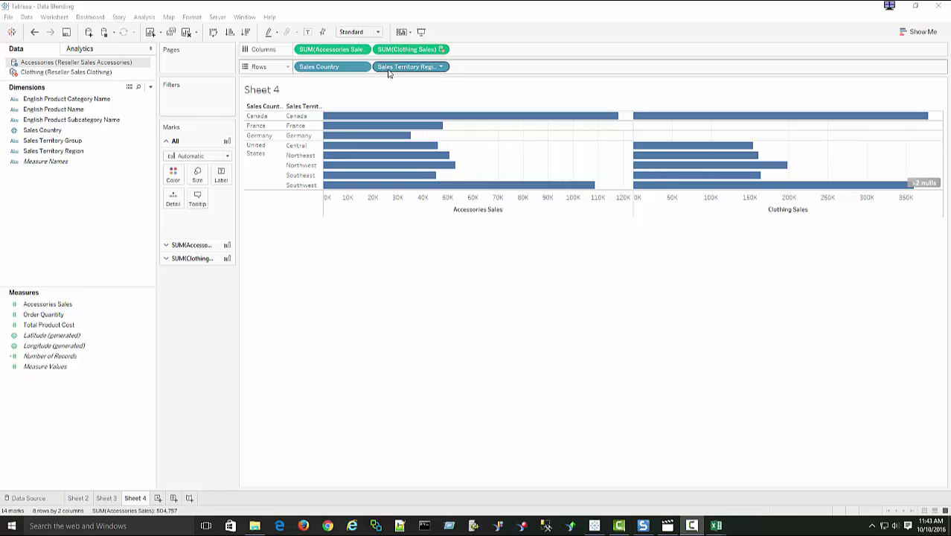
- Add English Product Category Name from the Accessories data source to Sheet 4's rows after Sales Territory Region, and highlight Canada's Accessories entry
{"action": "left_click", "coordinate": [59, 72]}
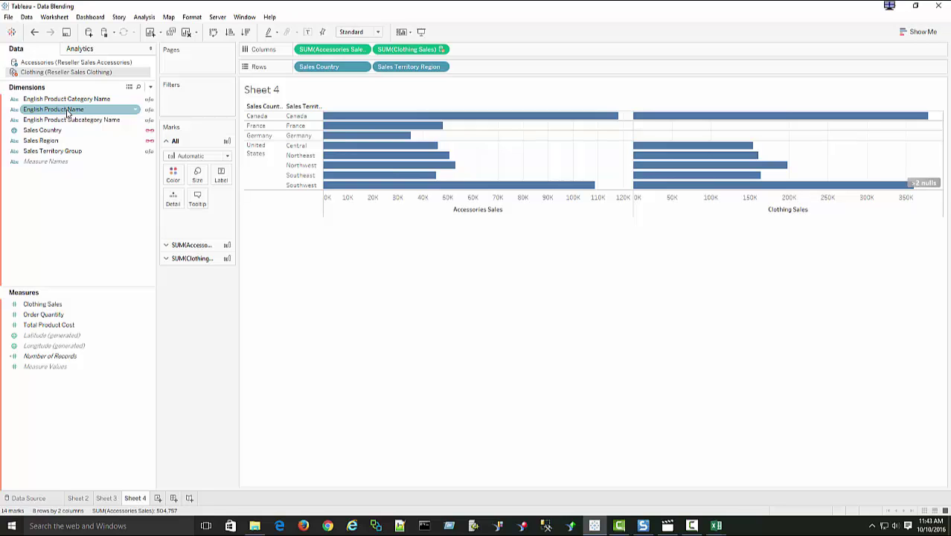
{"action": "left_click", "coordinate": [56, 64]}
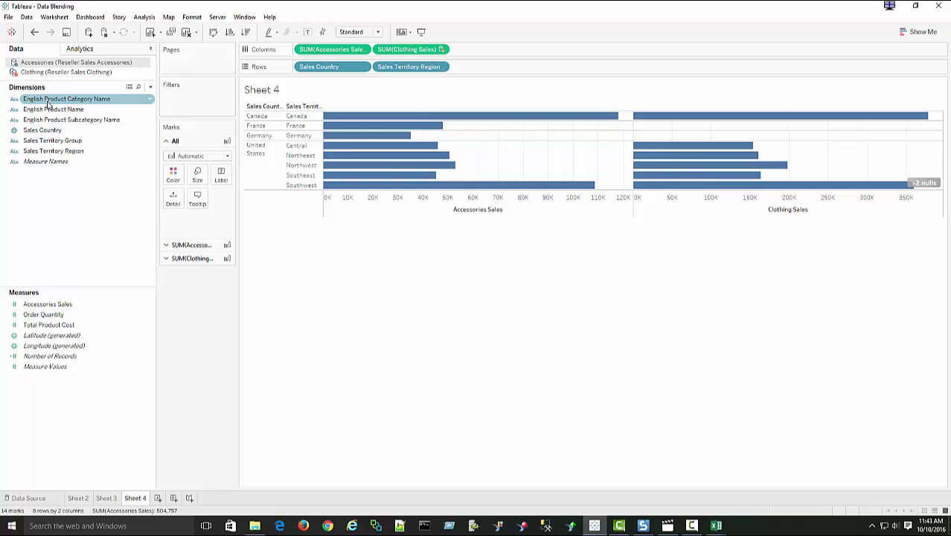
{"action": "left_click_drag", "start_coordinate": [69, 101], "coordinate": [482, 74]}
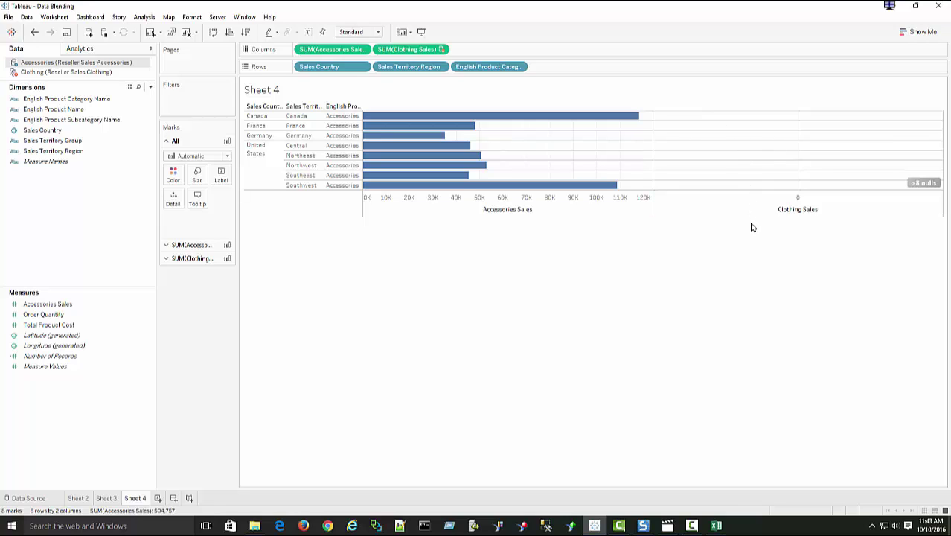
{"action": "left_click", "coordinate": [343, 117]}
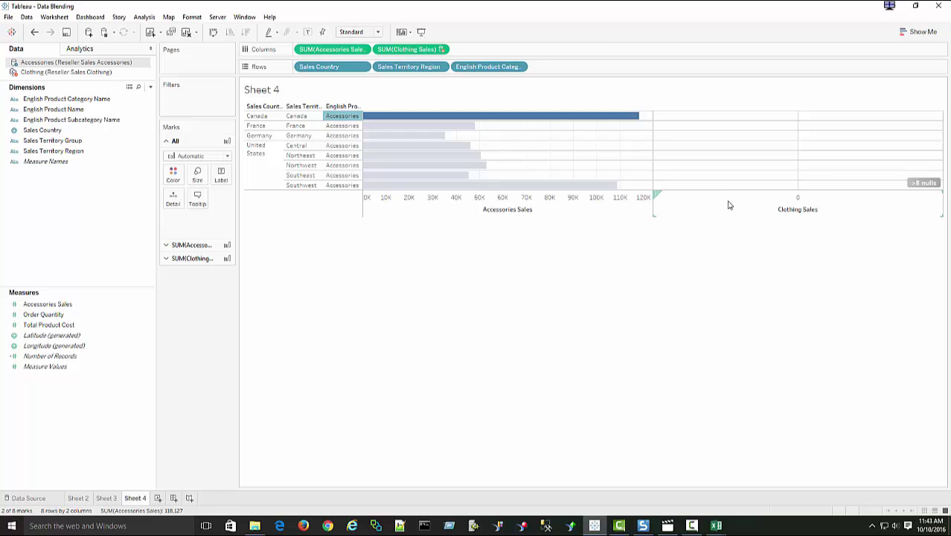
- Undo the addition of English Product Category Name to Sheet 4's rows, comparing the view with and without the field
{"action": "left_click", "coordinate": [34, 34]}
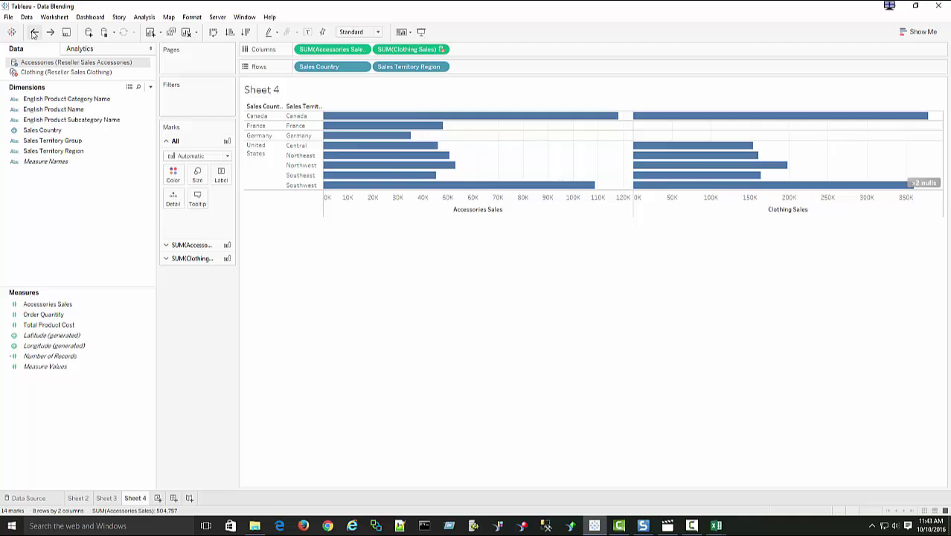
{"action": "key", "text": "ctrl+y"}
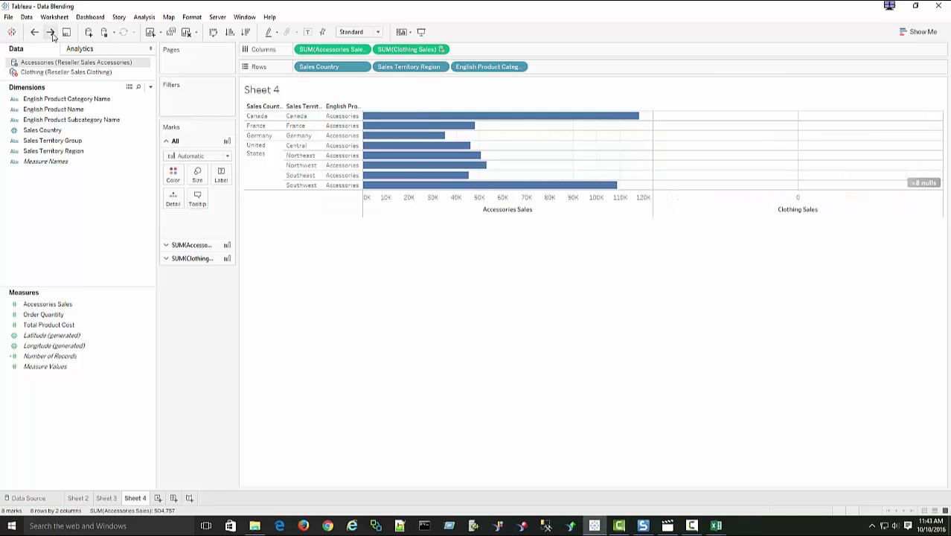
{"action": "left_click", "coordinate": [52, 33]}
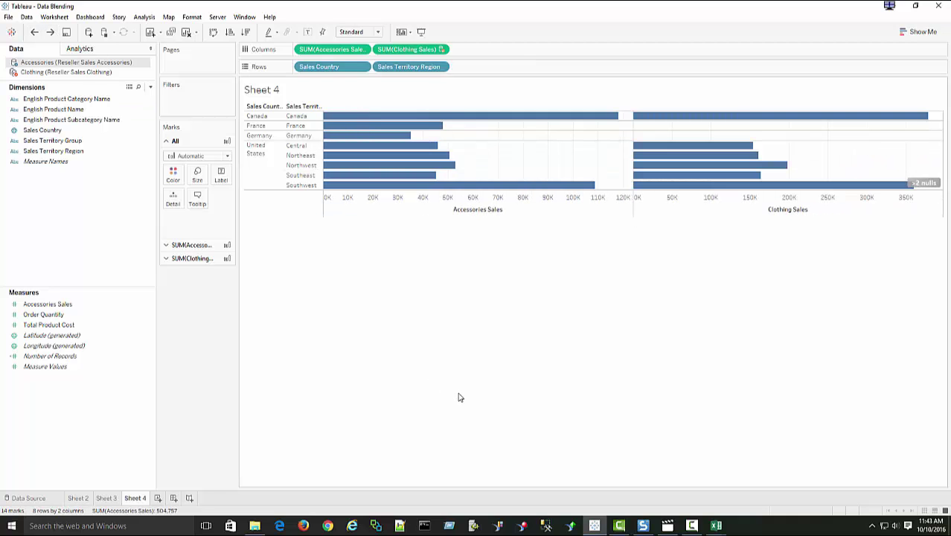
{"action": "key", "text": "F10"}
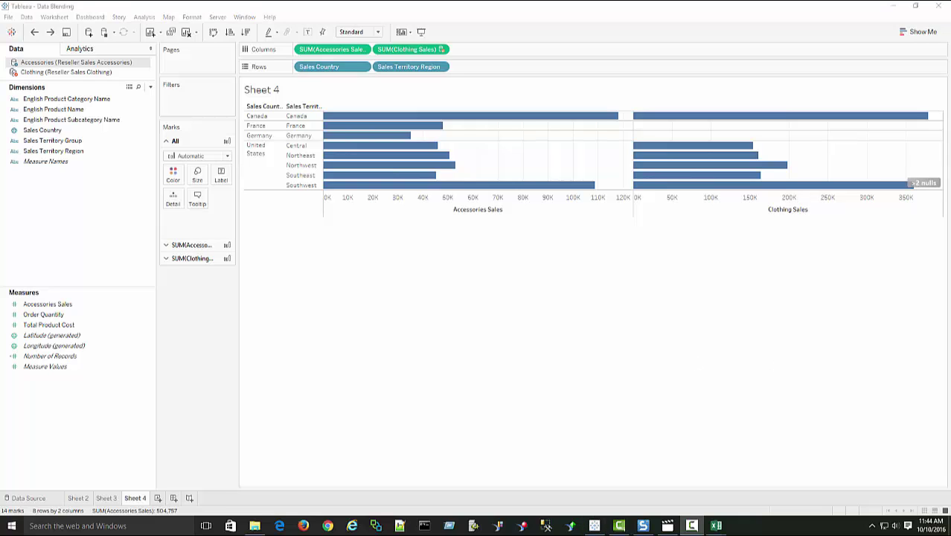